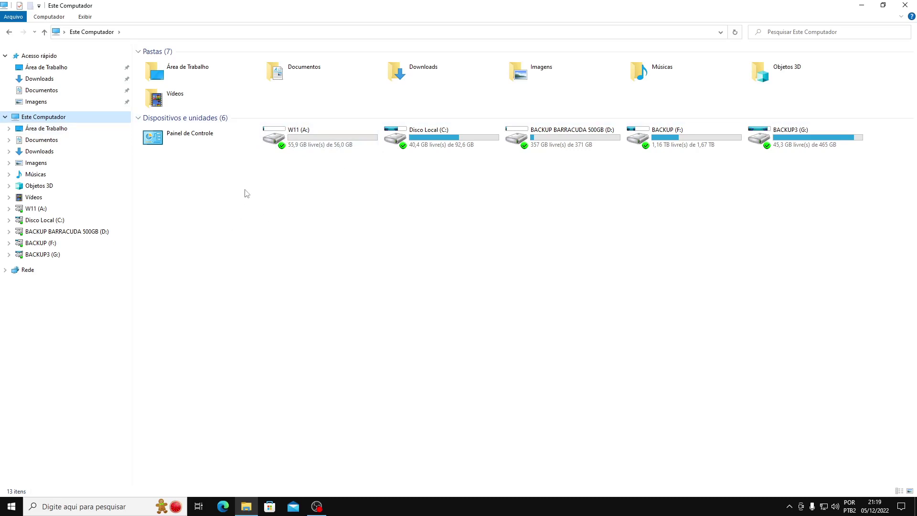
# Look through drive W11 (A:) and its "pasta encriptada" folder, and return to Este Computador.
pyautogui.click(297, 139)
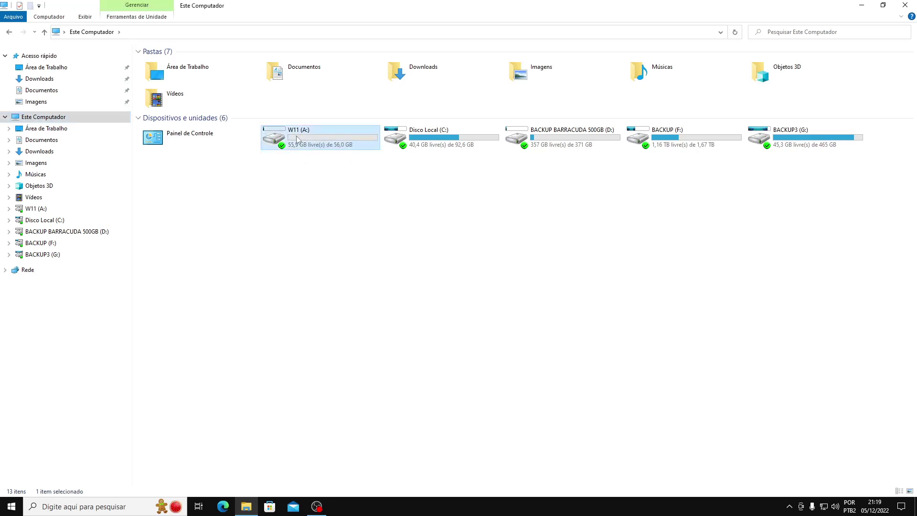
pyautogui.doubleClick(296, 138)
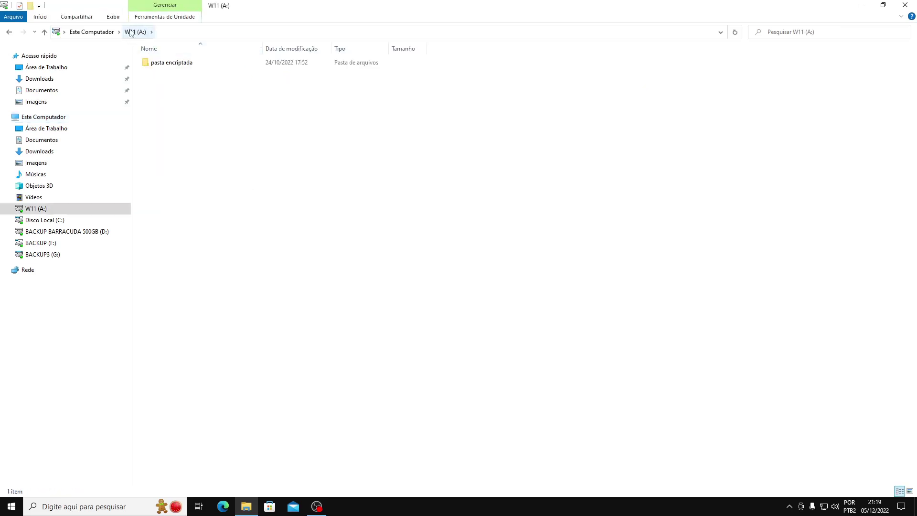
pyautogui.doubleClick(190, 67)
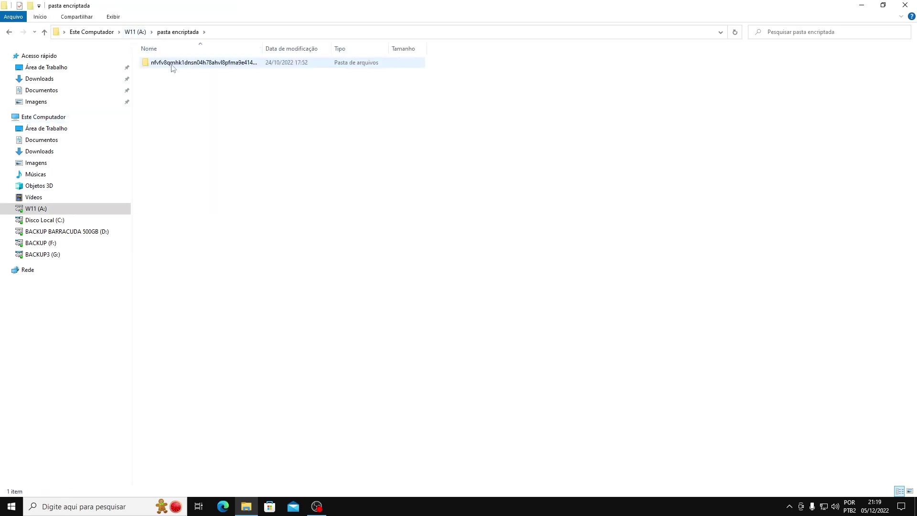
pyautogui.doubleClick(8, 33)
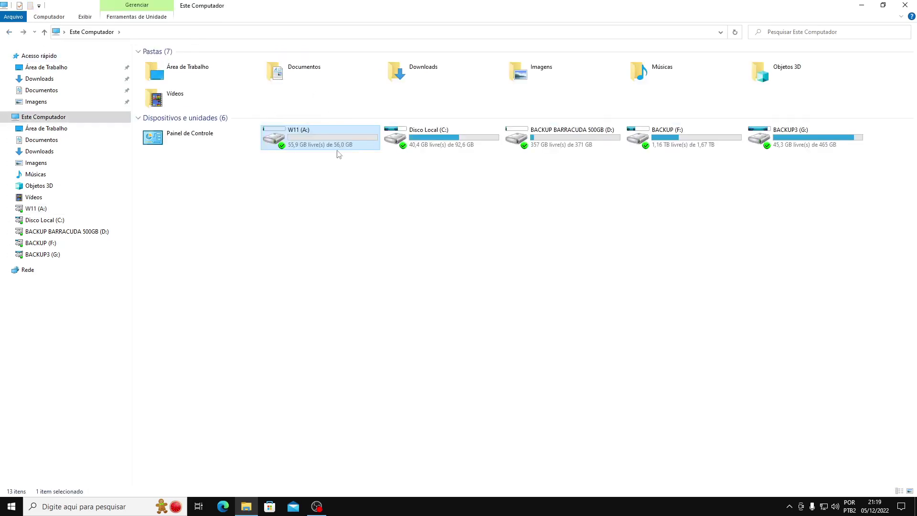
# Share drive W11 (A:) on the network through its advanced sharing properties, using the share name A.
pyautogui.rightClick(299, 138)
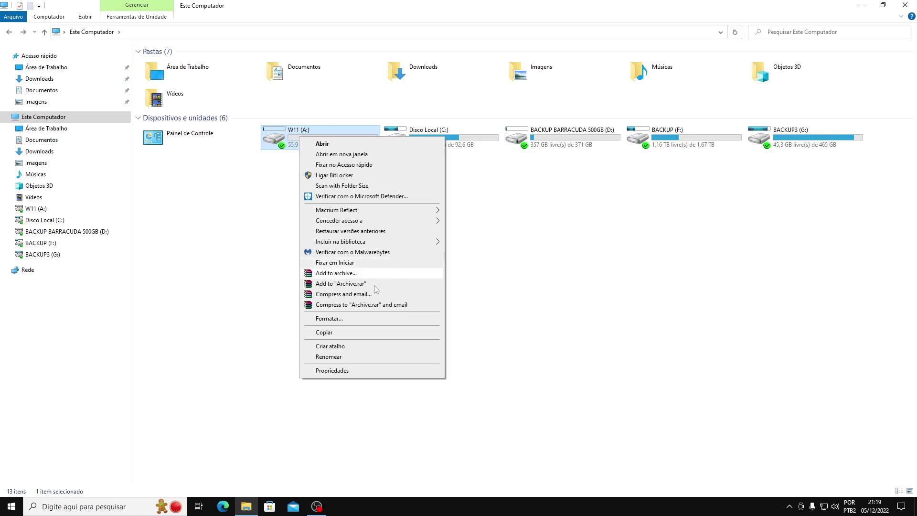
pyautogui.click(356, 371)
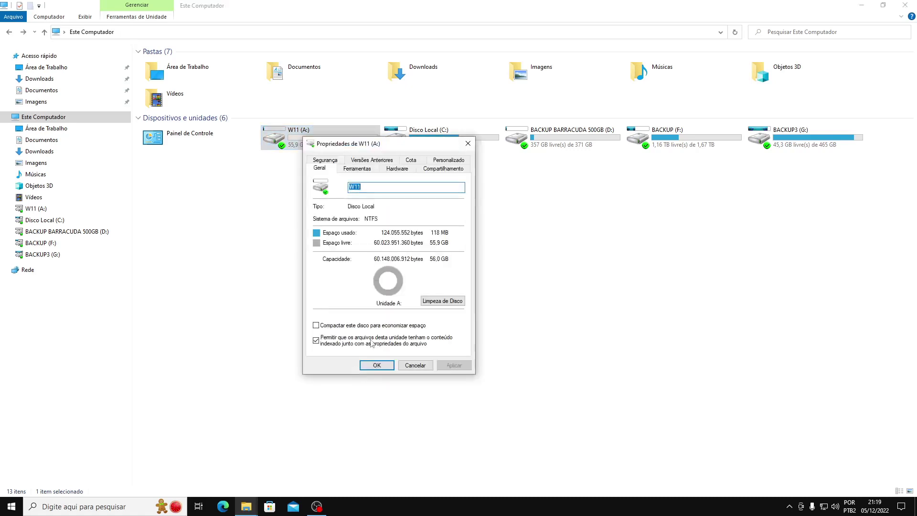
pyautogui.click(443, 170)
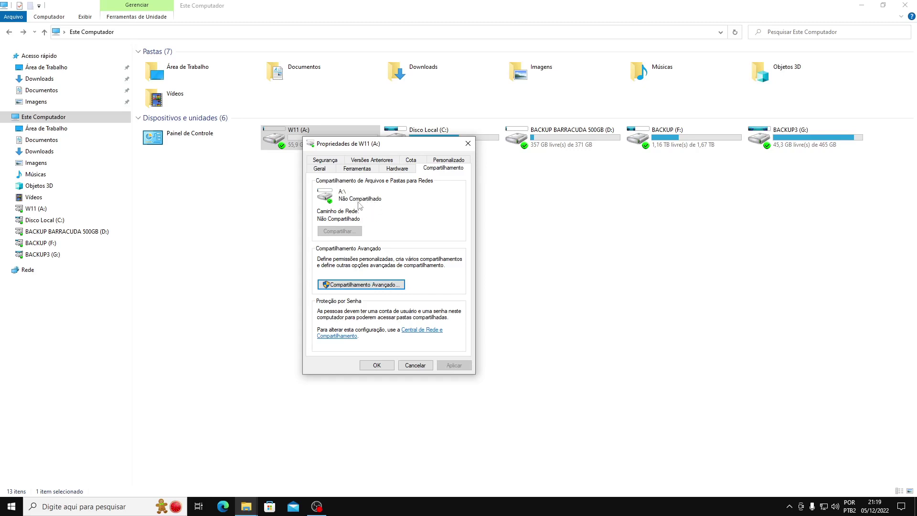
pyautogui.click(381, 285)
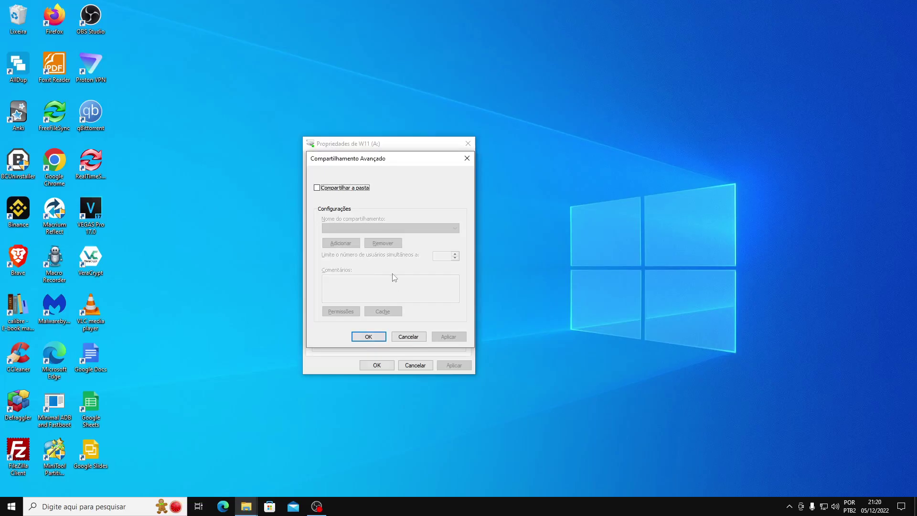
pyautogui.click(343, 190)
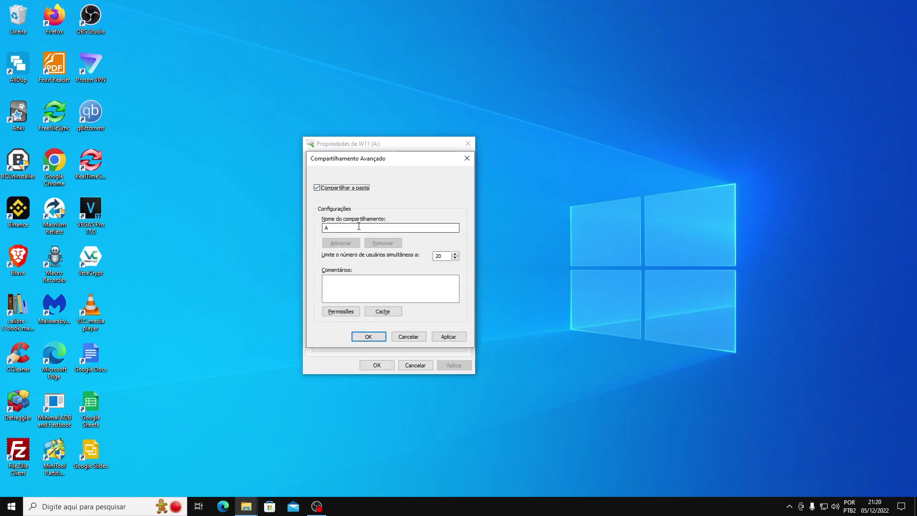
pyautogui.doubleClick(378, 228)
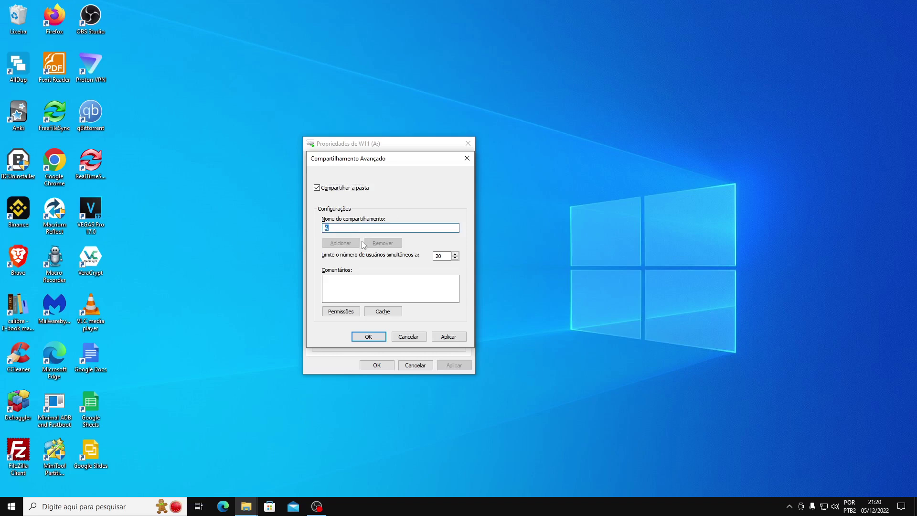
pyautogui.click(447, 338)
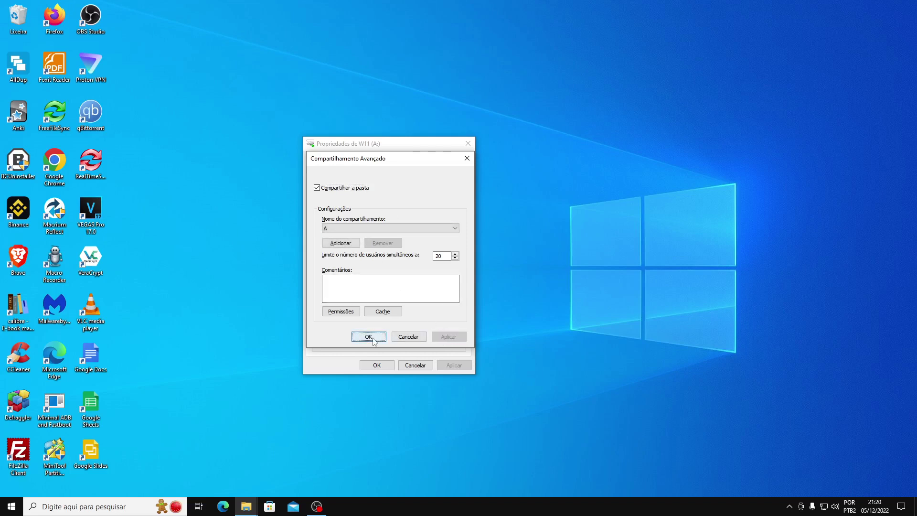
pyautogui.click(368, 337)
pyautogui.click(377, 365)
# Start mapping a network drive from Este Computador and choose Z: as its drive letter.
pyautogui.hotkey('alt', 'Tab')
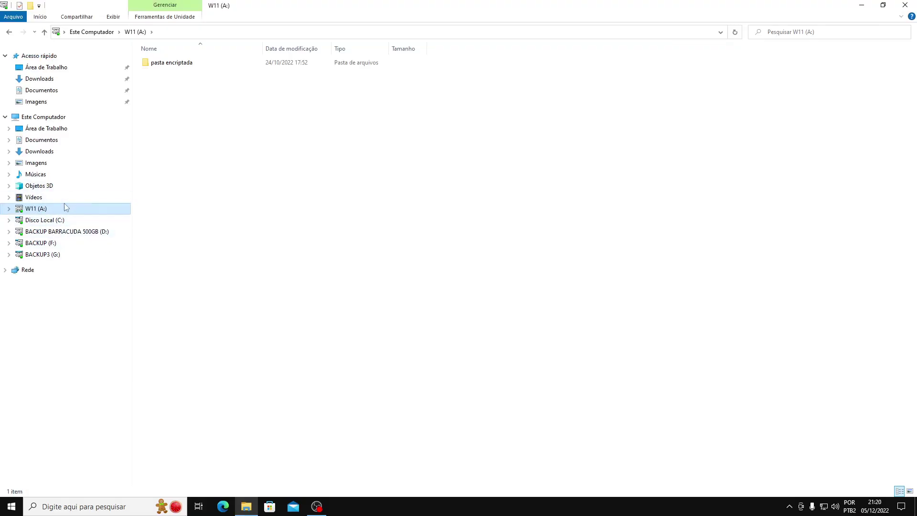
pyautogui.click(61, 122)
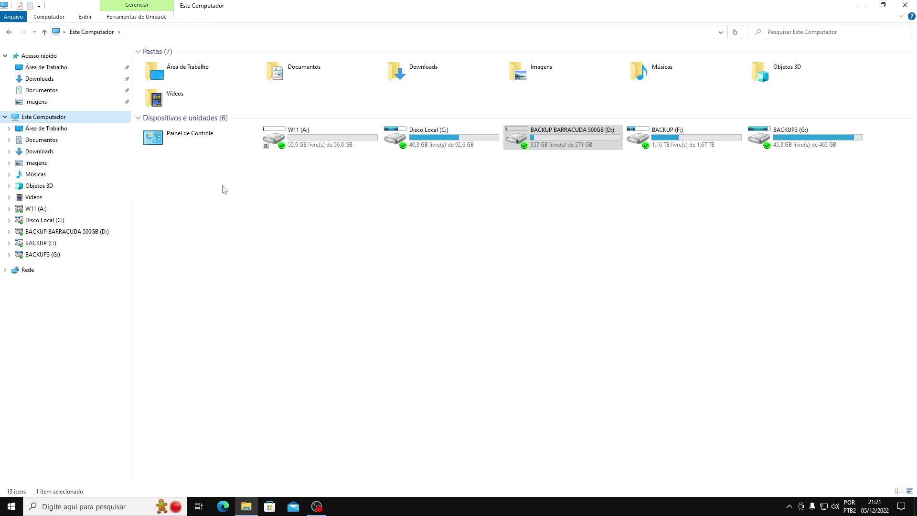
pyautogui.click(54, 19)
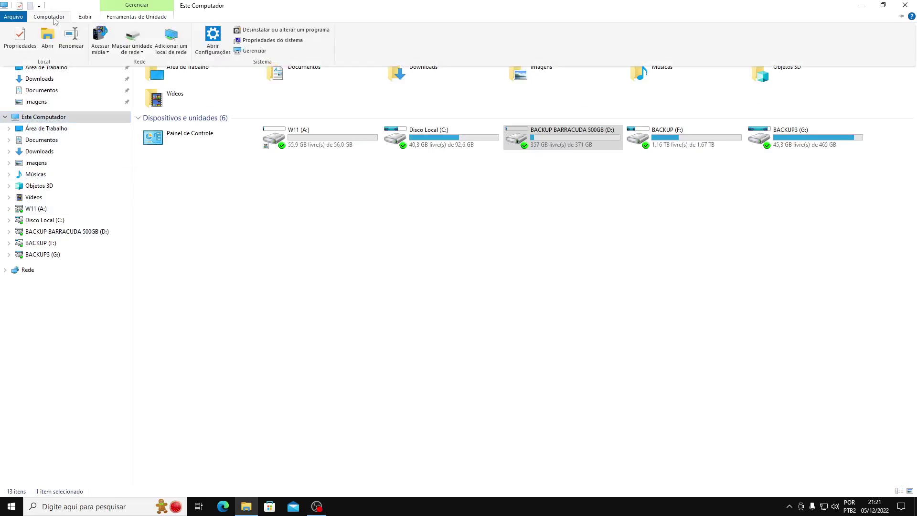
pyautogui.click(134, 36)
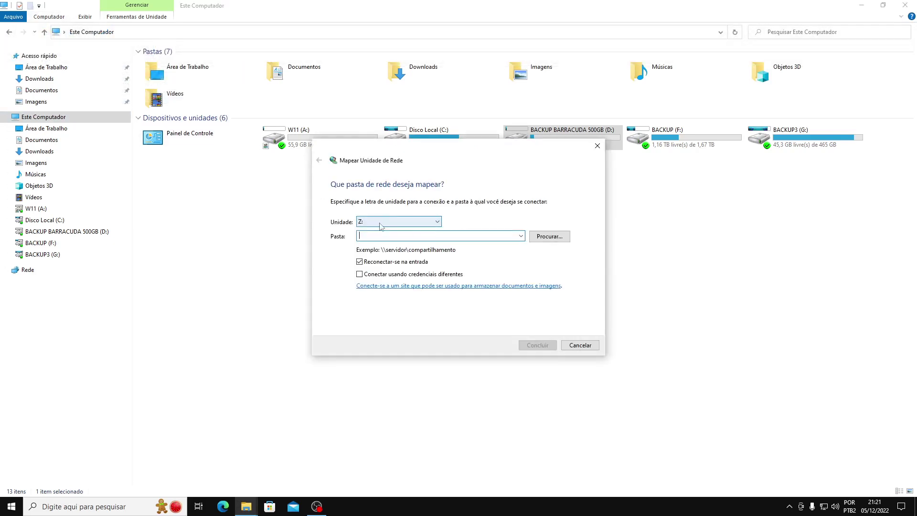
pyautogui.click(392, 223)
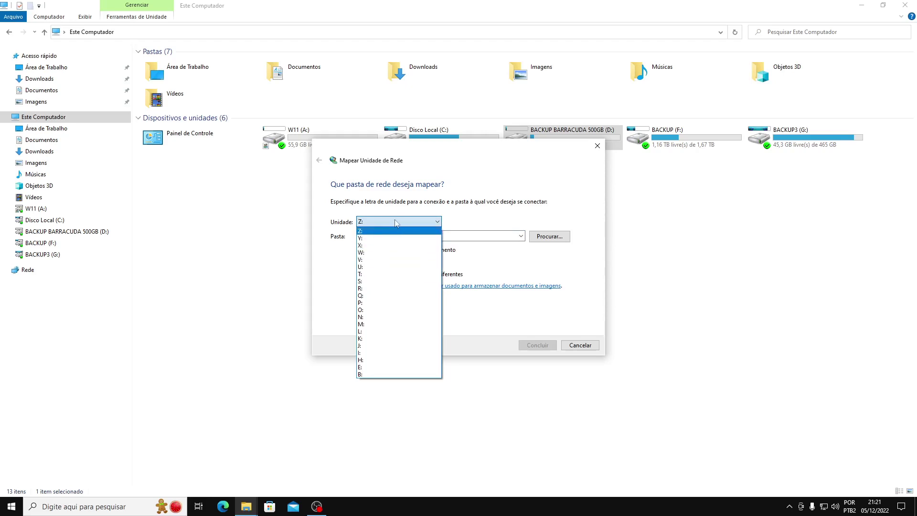
pyautogui.click(400, 229)
pyautogui.click(390, 235)
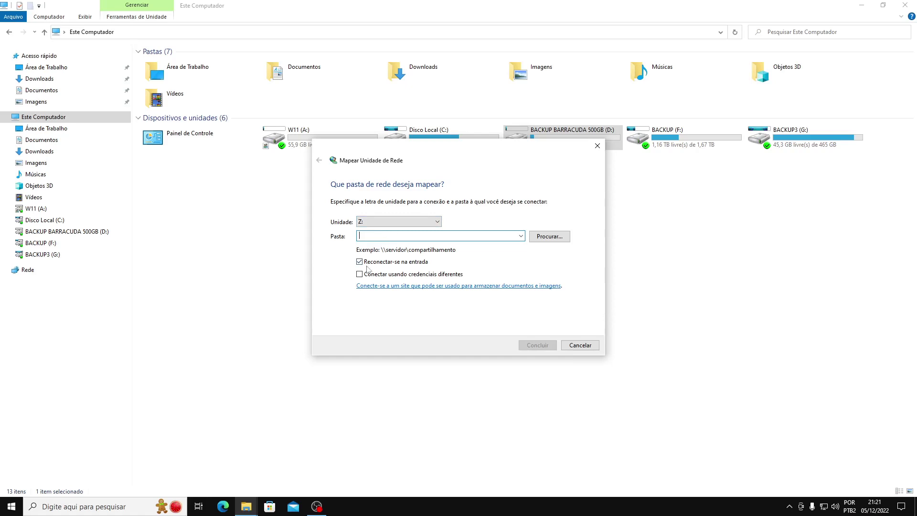
# Switch to Command Prompt, run ipconfig and look up the Ethernet adapter's IPv4 address.
pyautogui.press('super')
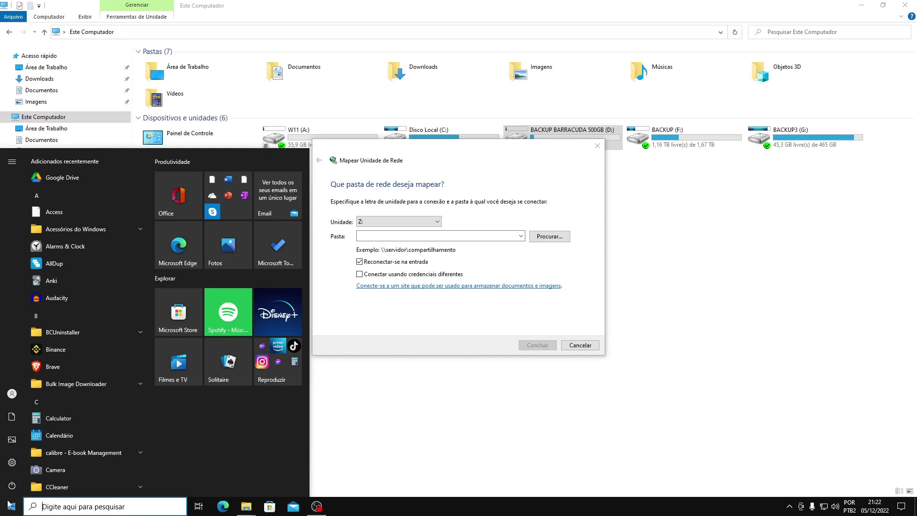
pyautogui.write('cmd')
pyautogui.press('Return')
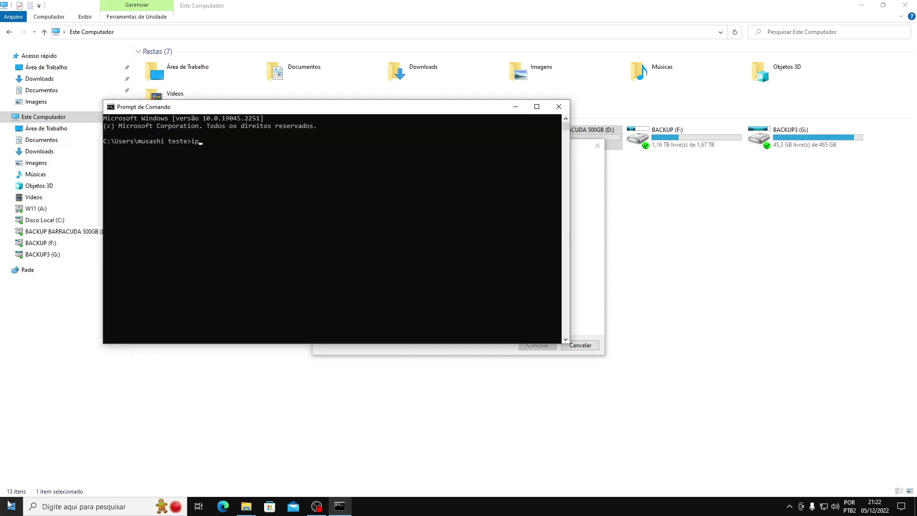
pyautogui.write('ipconfig')
pyautogui.press('Return')
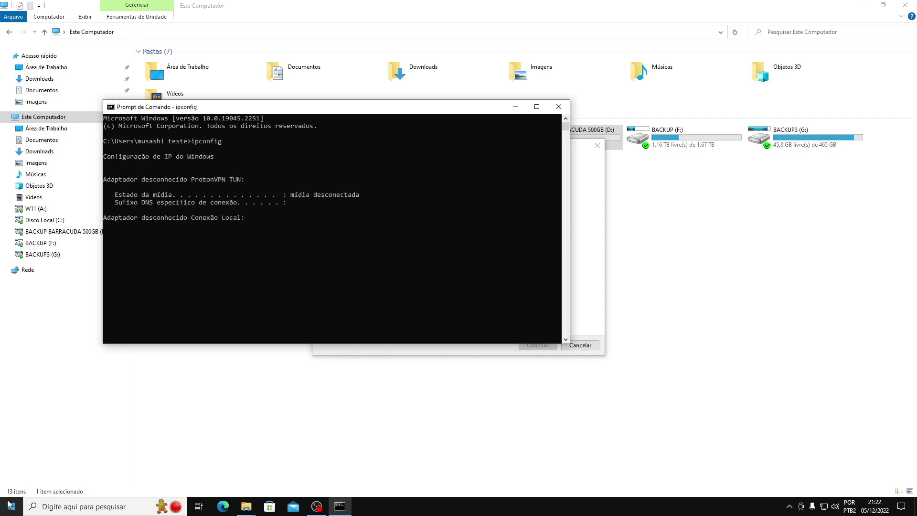
pyautogui.press('super+Up')
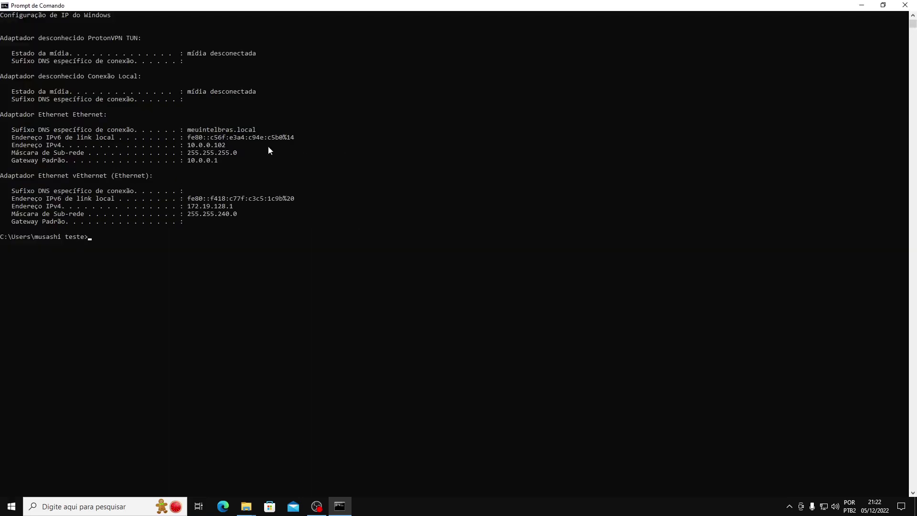
pyautogui.moveTo(190, 146); pyautogui.dragTo(225, 147)
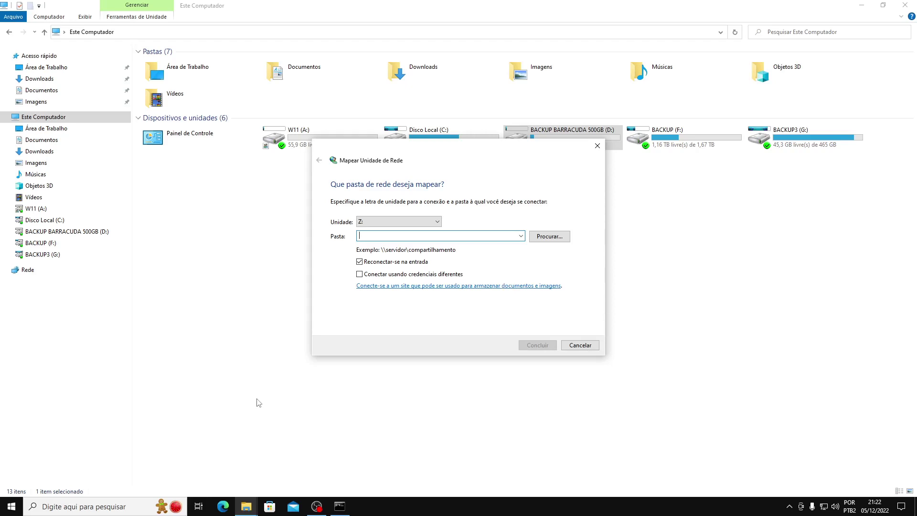
# Open the network location \\10.0.0.102 with the Run command to list its shared folders.
pyautogui.press('super+r')
pyautogui.press('BackSpace')
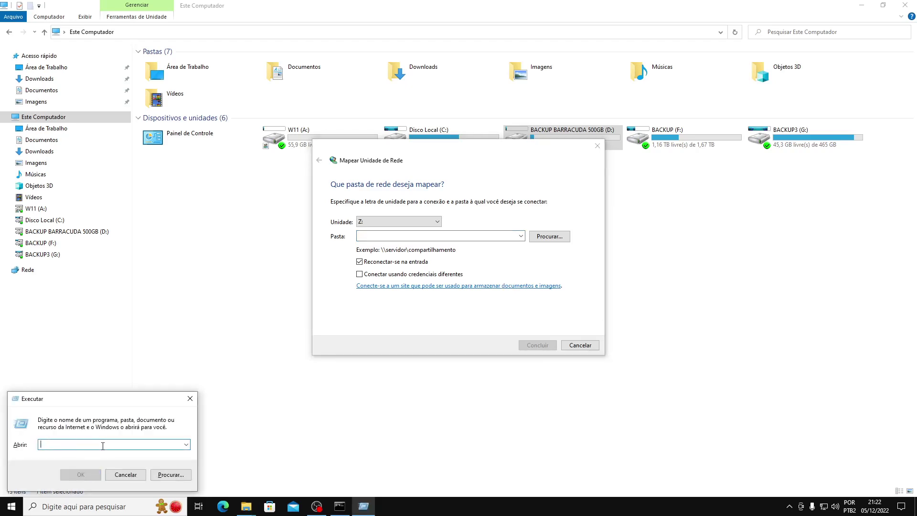
pyautogui.write('\\\\10.0.0.102')
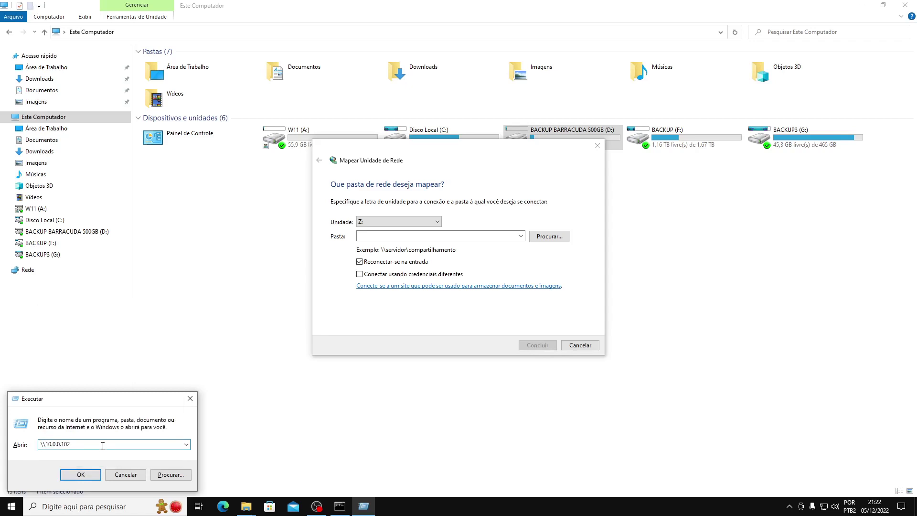
pyautogui.press('Return')
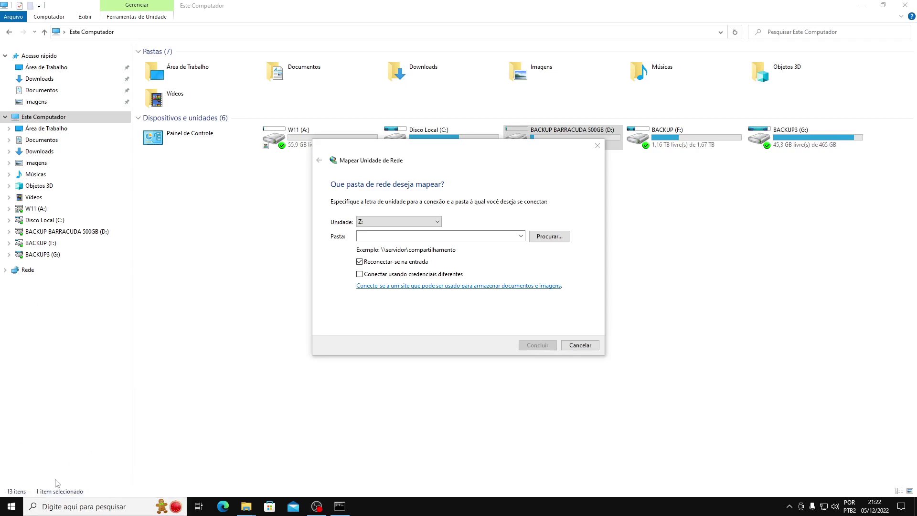
pyautogui.rightClick(13, 505)
pyautogui.click(34, 465)
pyautogui.write('\\\\10.0.0.102')
pyautogui.click(109, 447)
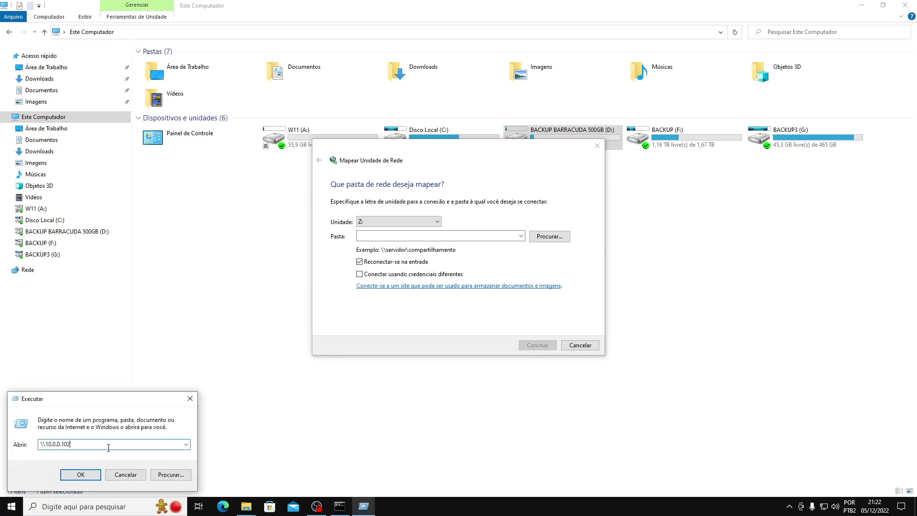
pyautogui.moveTo(48, 443); pyautogui.dragTo(84, 443)
pyautogui.click(90, 443)
pyautogui.click(80, 474)
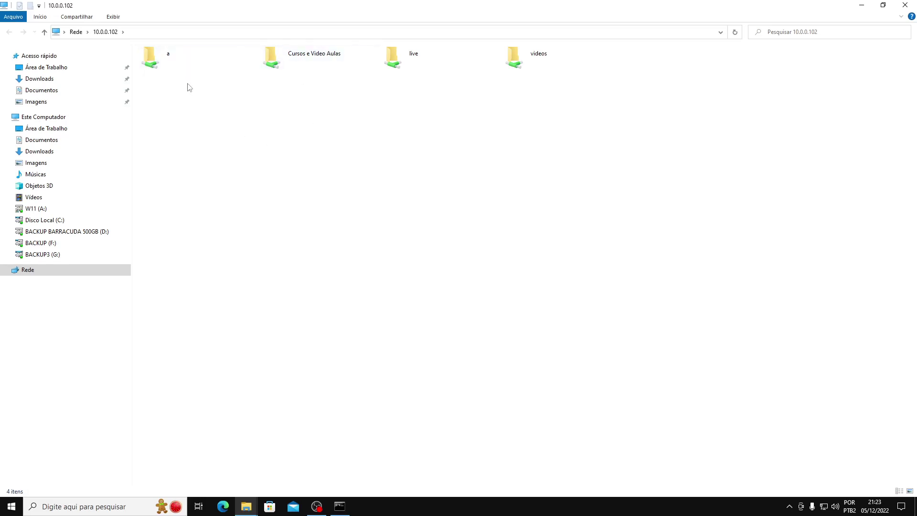
# Open the shared folder "a" and enter its copied path \\10.0.0.102\a as the network folder to map.
pyautogui.click(199, 67)
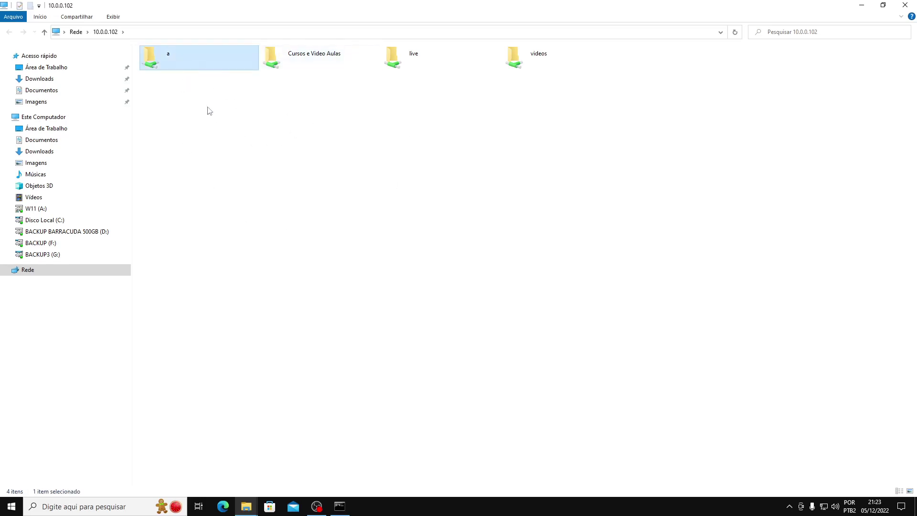
pyautogui.doubleClick(171, 61)
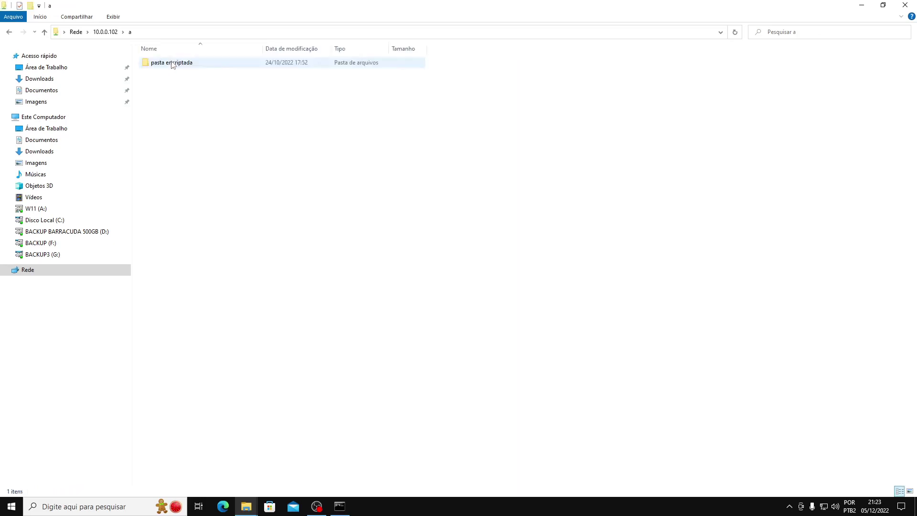
pyautogui.click(185, 36)
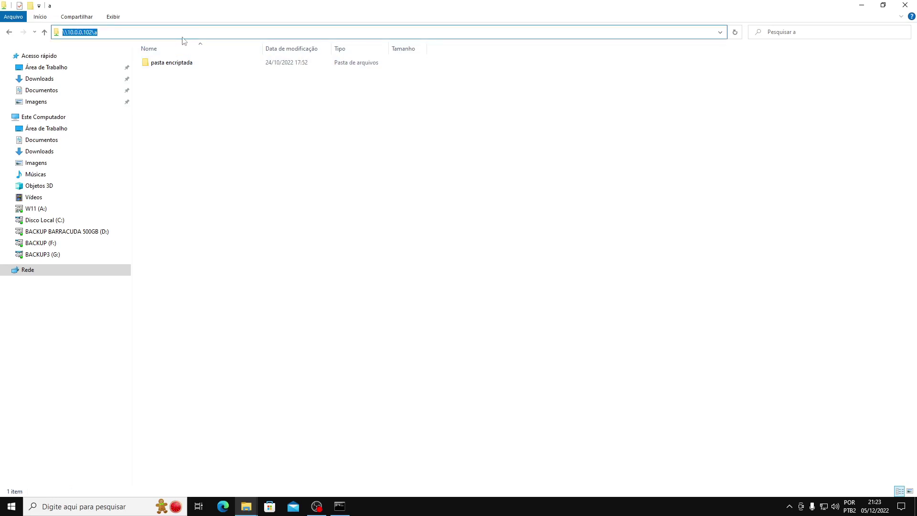
pyautogui.rightClick(94, 33)
pyautogui.click(115, 65)
pyautogui.moveTo(247, 505)
pyautogui.click(317, 469)
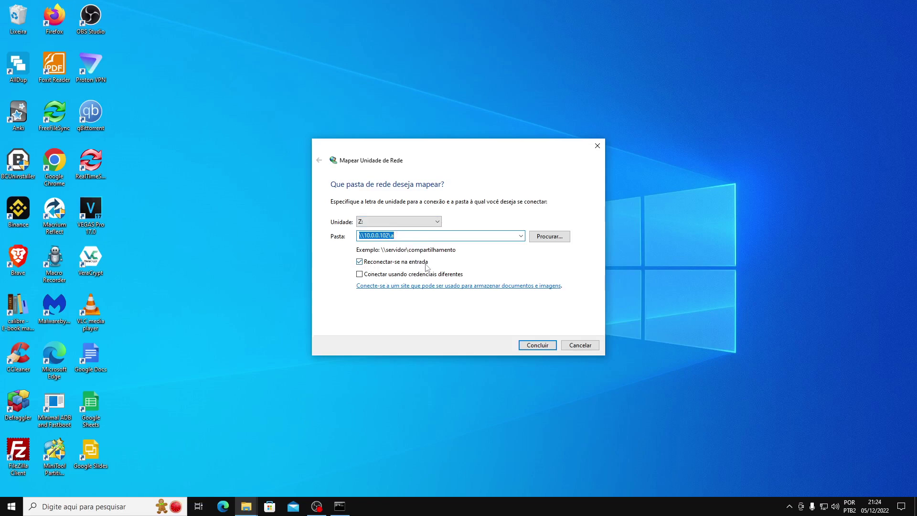
# Disable reconnecting at sign-in, enable connecting with different credentials, and submit the network drive mapping.
pyautogui.click(380, 262)
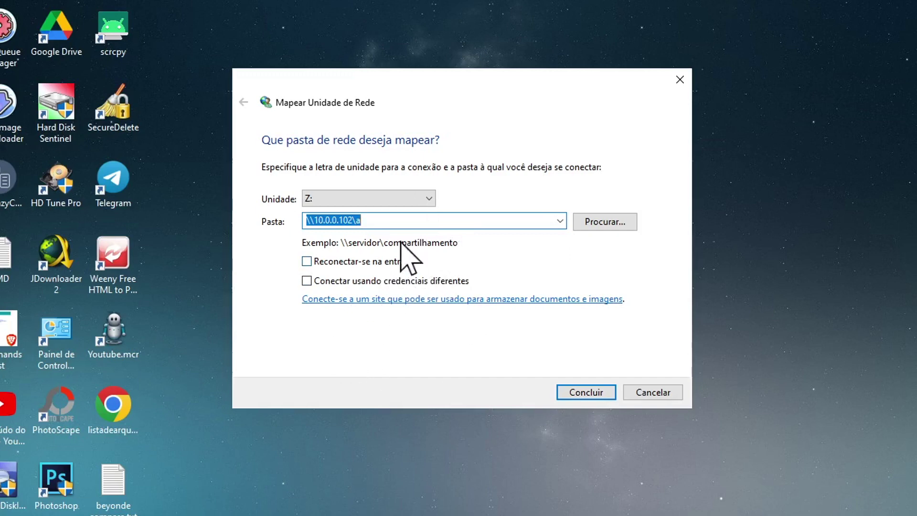
pyautogui.click(347, 281)
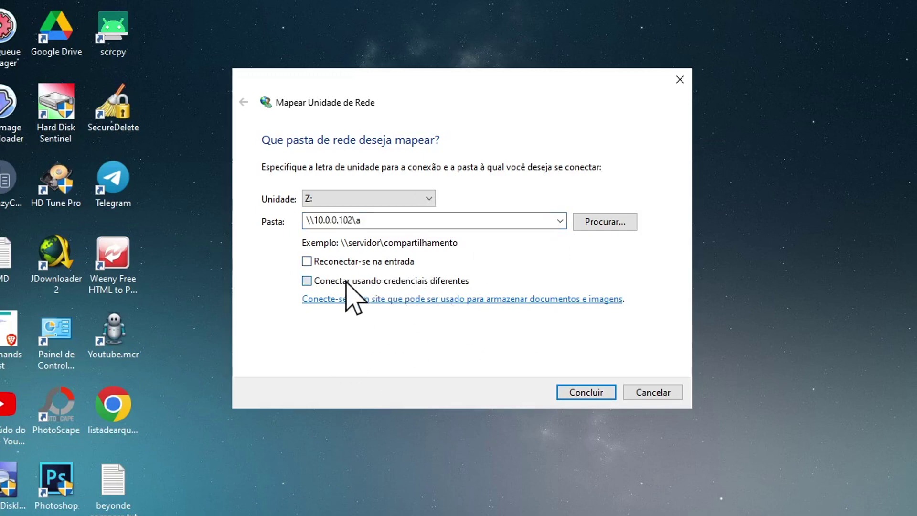
pyautogui.click(594, 394)
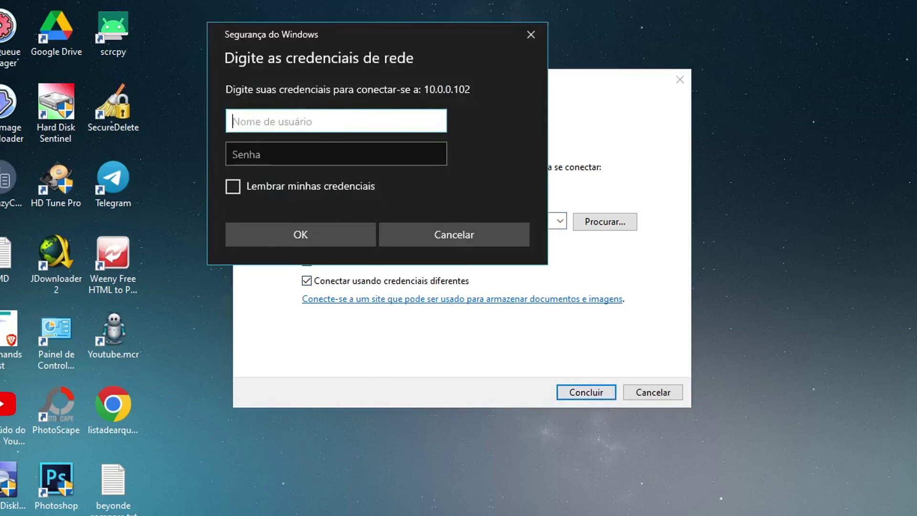
# Cancel the network credentials prompt and map \\10.0.0.102\a as drive Z: with the different-credentials option disabled.
pyautogui.press('super')
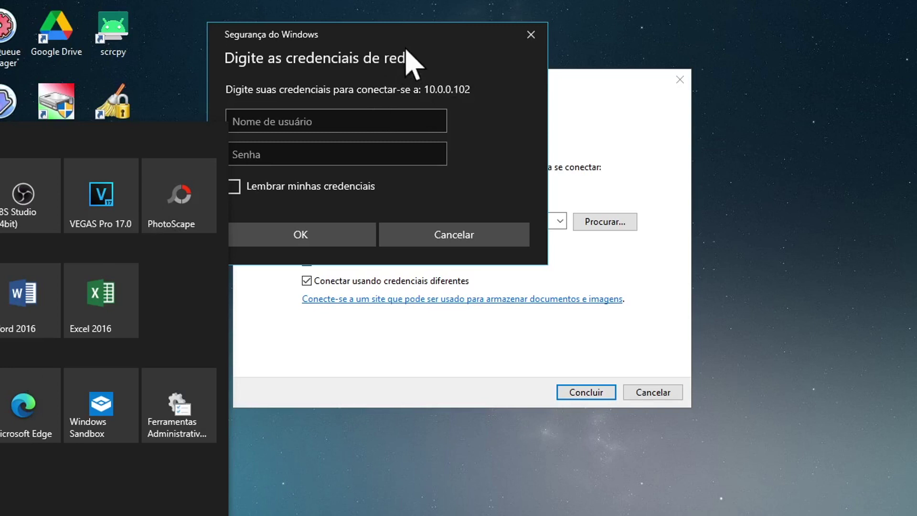
pyautogui.click(353, 120)
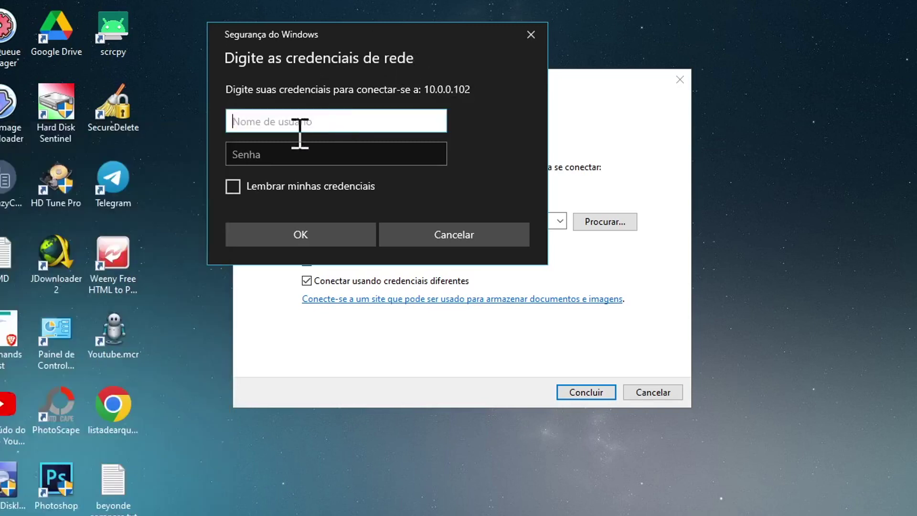
pyautogui.click(329, 153)
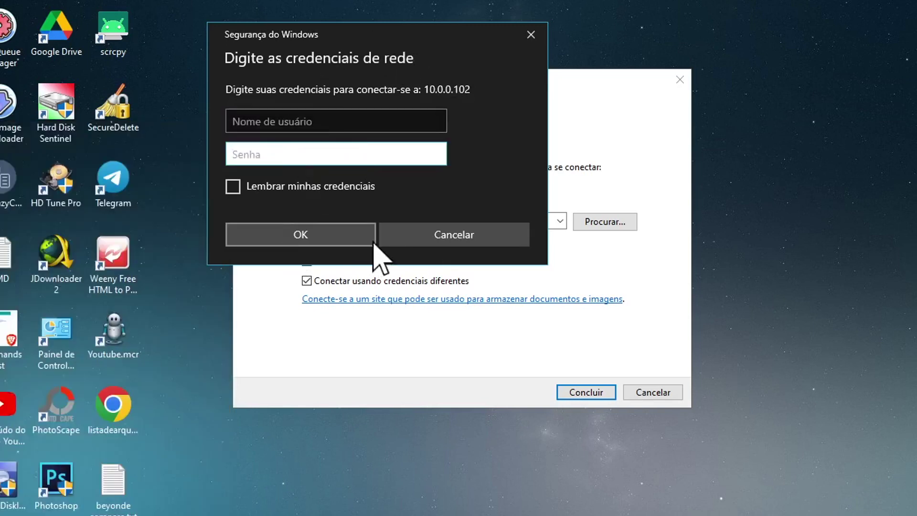
pyautogui.click(446, 239)
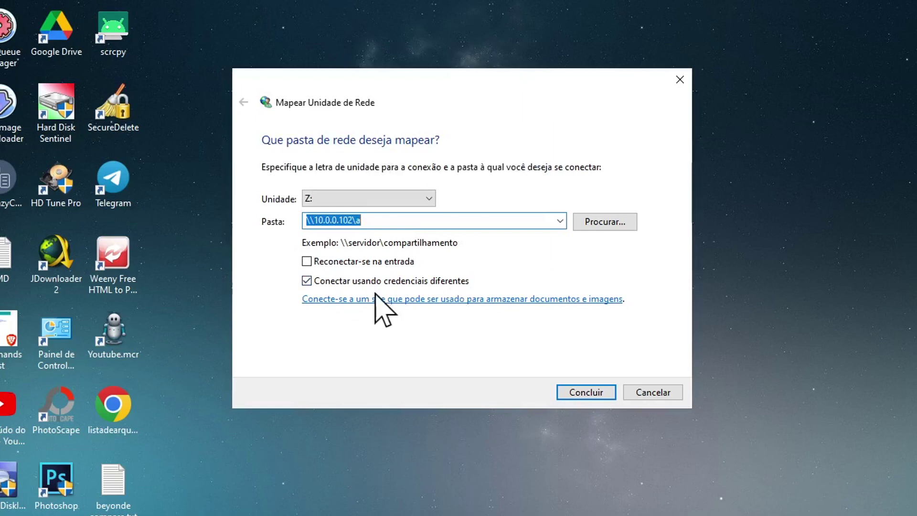
pyautogui.click(351, 282)
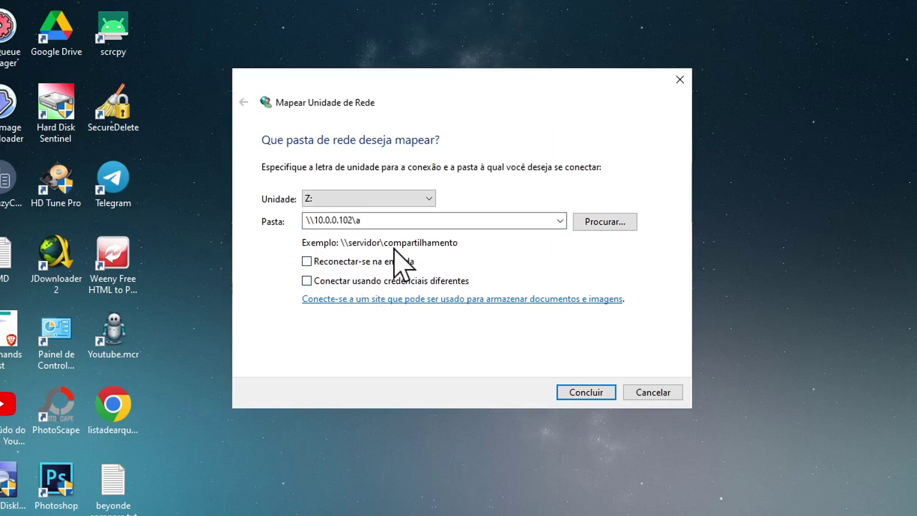
pyautogui.click(606, 389)
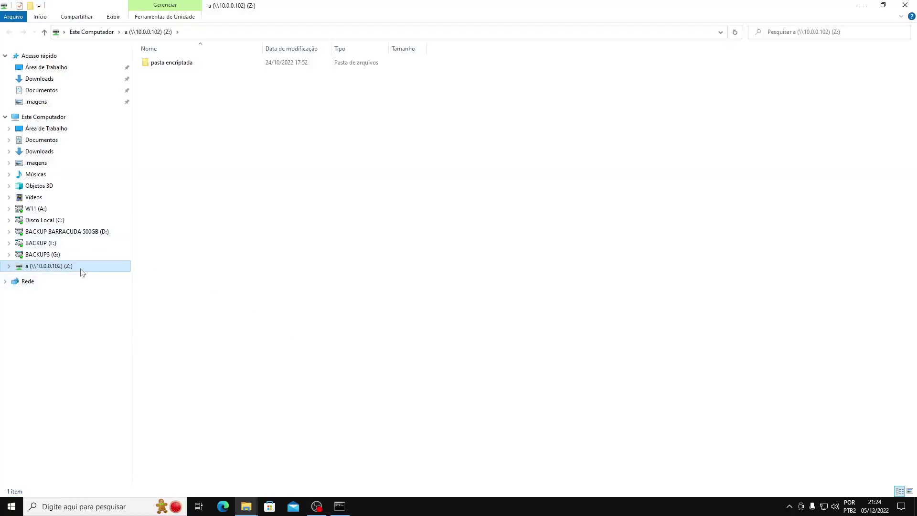
pyautogui.hotkey('alt', 'd')
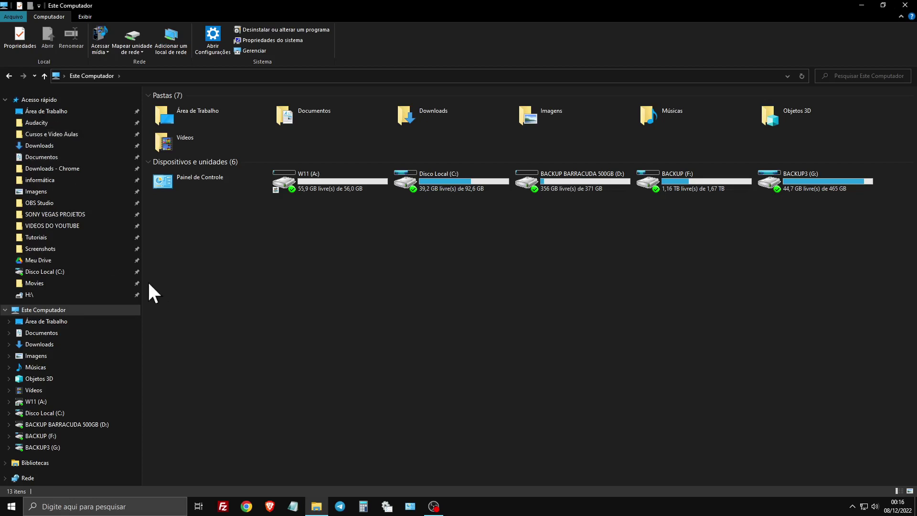
# Copy the network path of the shared folder Cursos e Video Aulas from its sharing properties and close them.
pyautogui.rightClick(66, 134)
pyautogui.click(125, 384)
pyautogui.click(220, 305)
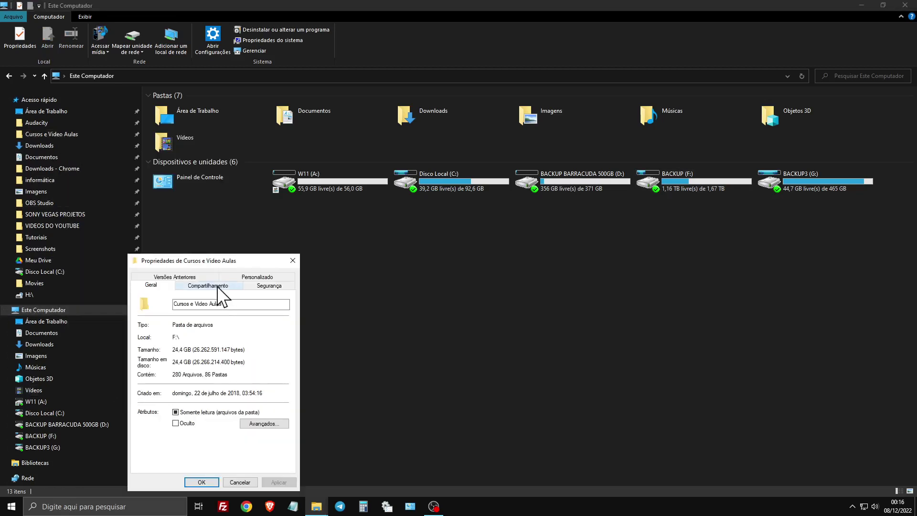
pyautogui.click(217, 285)
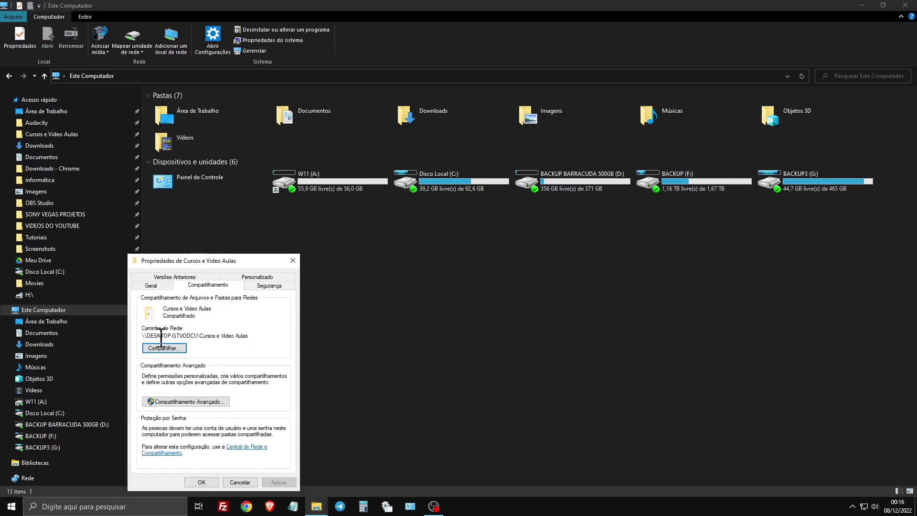
pyautogui.click(263, 337)
pyautogui.moveTo(261, 337); pyautogui.dragTo(142, 337)
pyautogui.rightClick(175, 336)
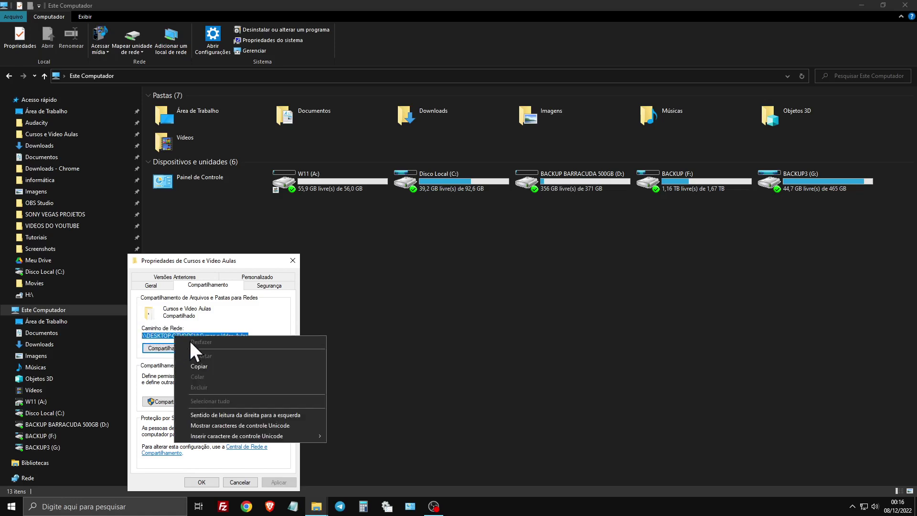
pyautogui.click(203, 364)
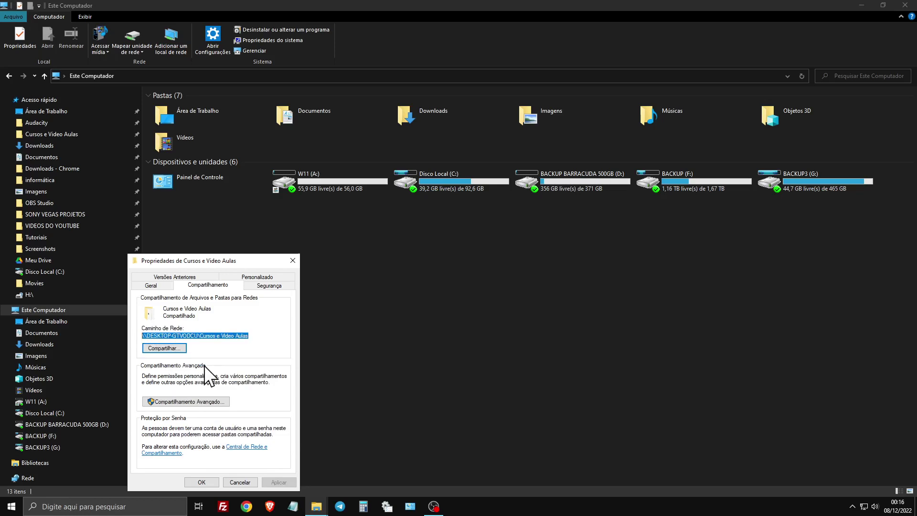
pyautogui.click(292, 261)
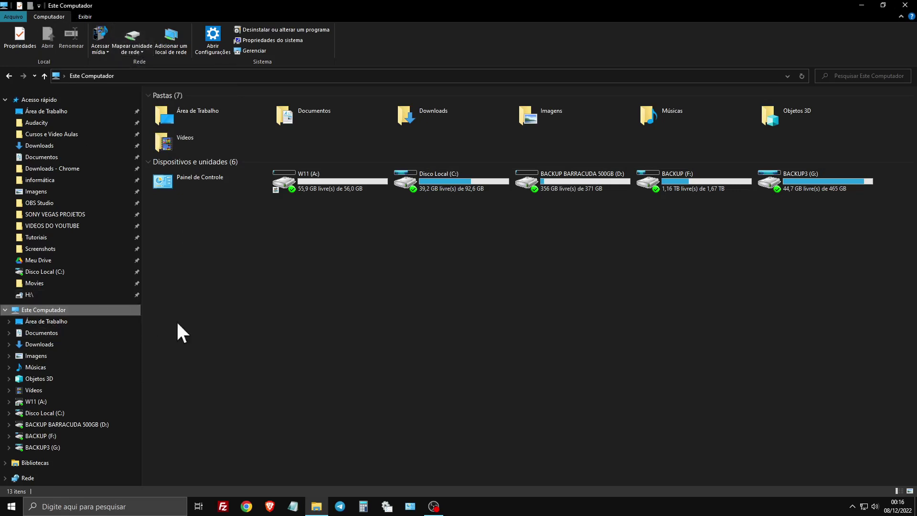
# Map \\DESKTOP-GTVODCU\Cursos e Video Aulas as network drive Z:, leaving reconnection at sign-in and different credentials off.
pyautogui.rightClick(58, 310)
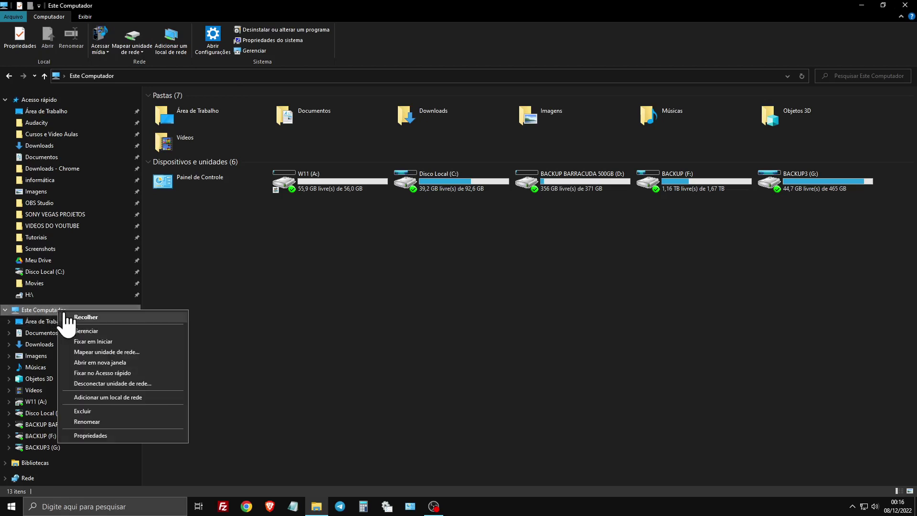
pyautogui.click(141, 353)
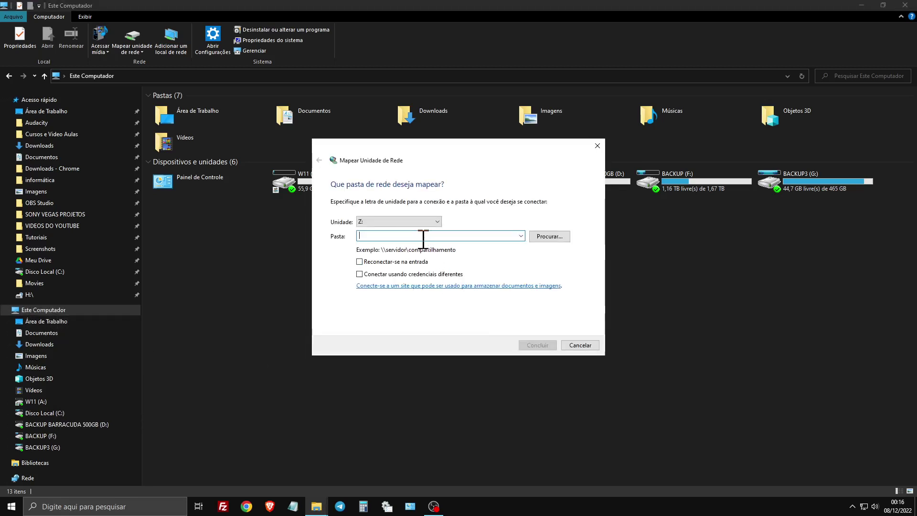
pyautogui.hotkey('ctrl', 'v')
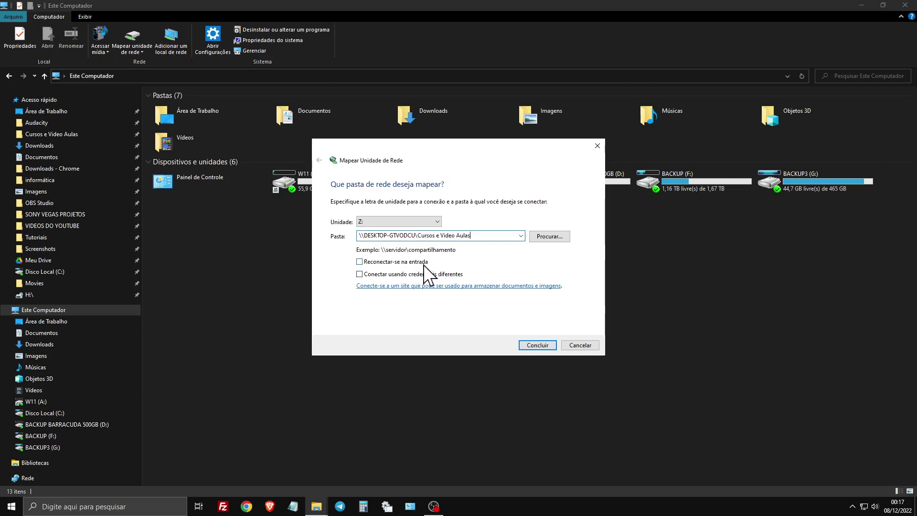
pyautogui.click(403, 222)
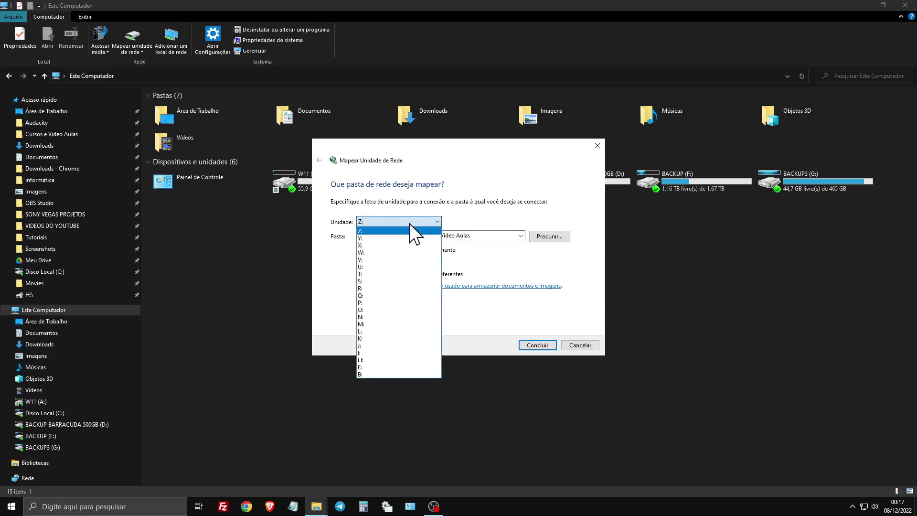
pyautogui.click(409, 221)
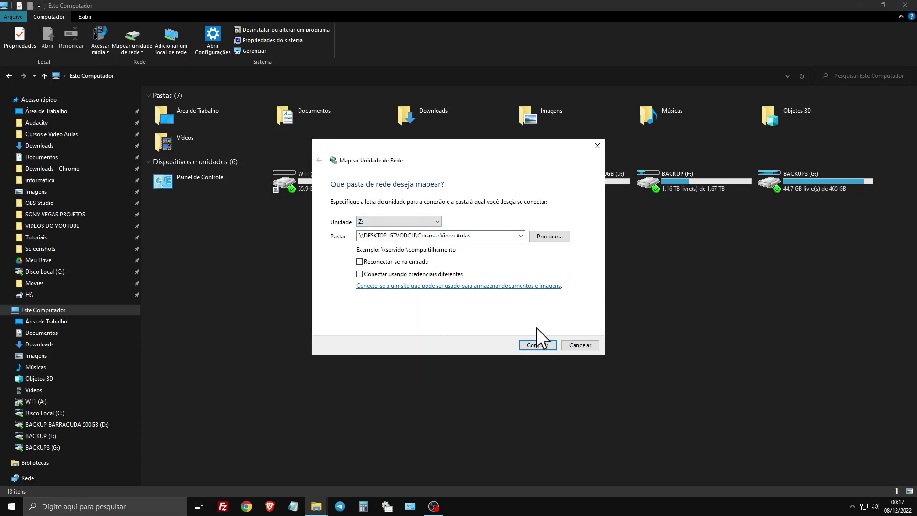
pyautogui.click(537, 345)
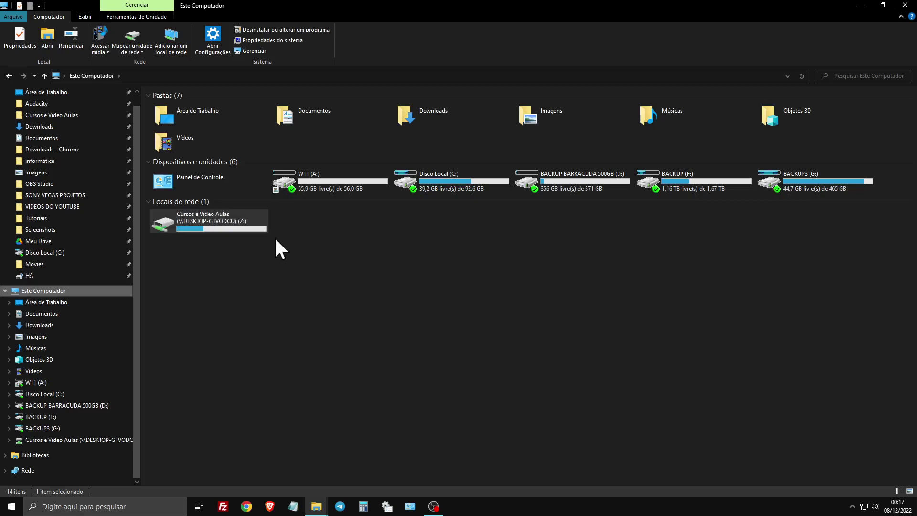
# Open Command Prompt and enter the start of the mapping command, net use * "", with empty quotes for the path.
pyautogui.press('super+d')
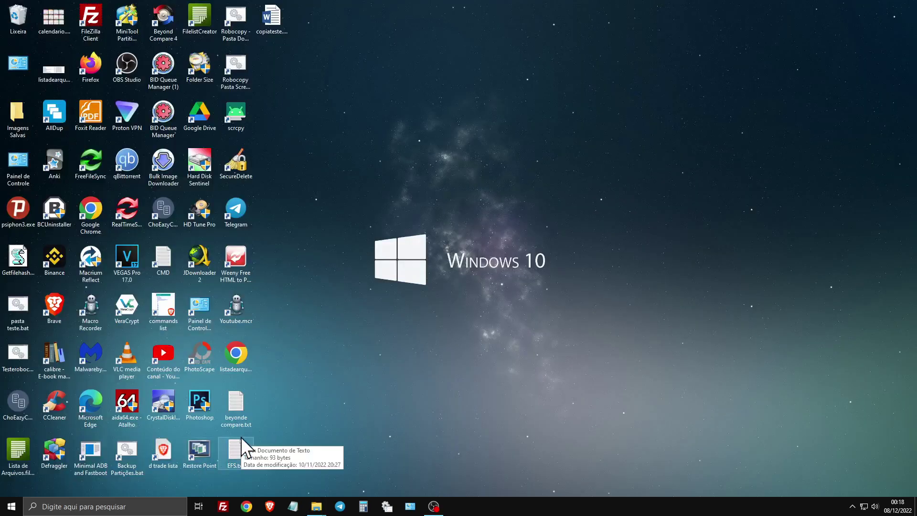
pyautogui.press('super')
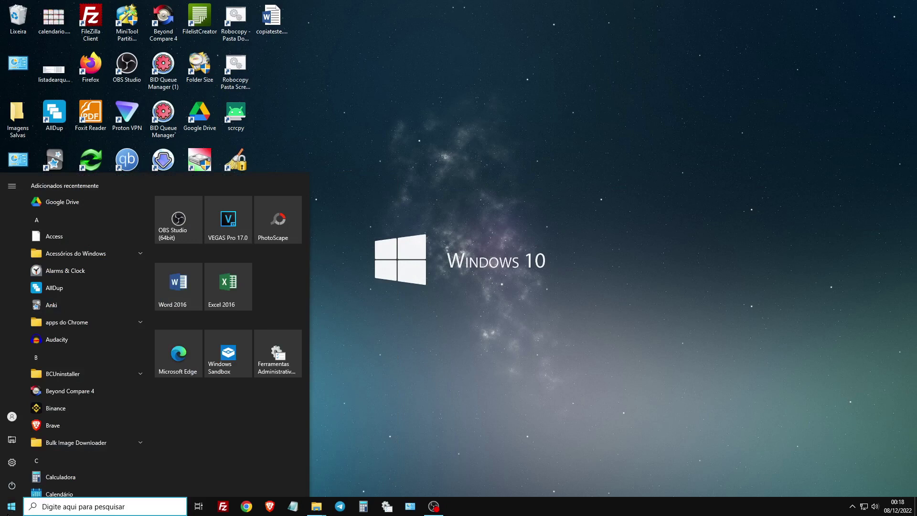
pyautogui.press('super+x')
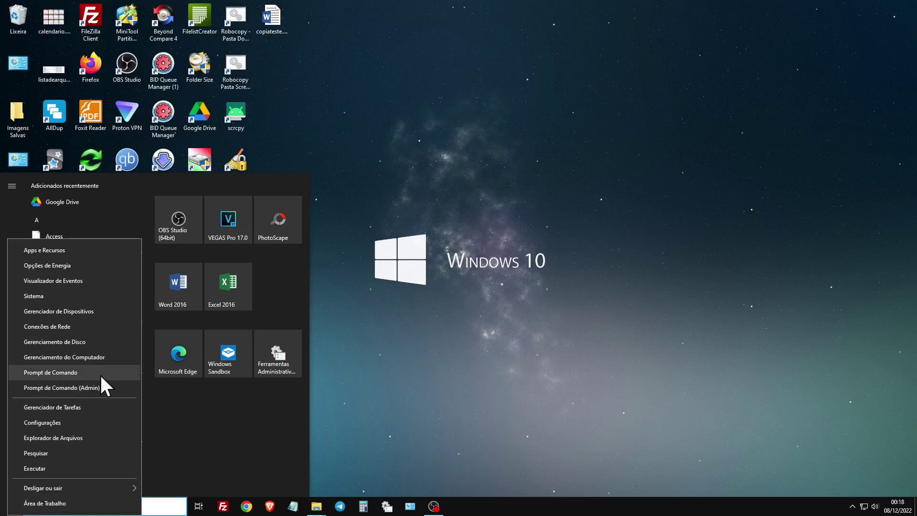
pyautogui.click(85, 372)
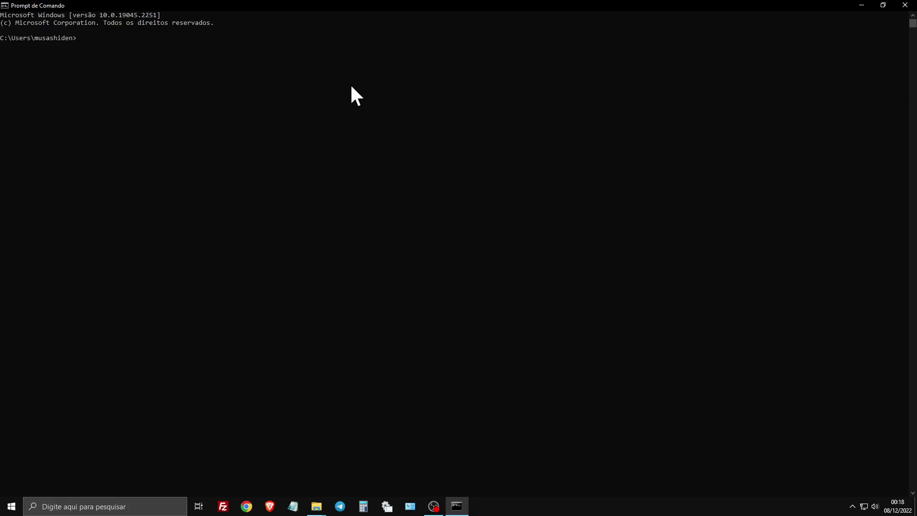
pyautogui.write('net use')
pyautogui.press('Left')
pyautogui.press('Left')
pyautogui.press('Left')
pyautogui.press('Left')
pyautogui.write('*')
# Switch to File Explorer, copy the Cursos e Video Aulas network path from the folder's properties, and return to Command Prompt.
pyautogui.hotkey('alt', 'Tab')
pyautogui.moveTo(147, 336); pyautogui.dragTo(237, 335)
pyautogui.rightClick(235, 335)
pyautogui.click(260, 365)
pyautogui.click(298, 260)
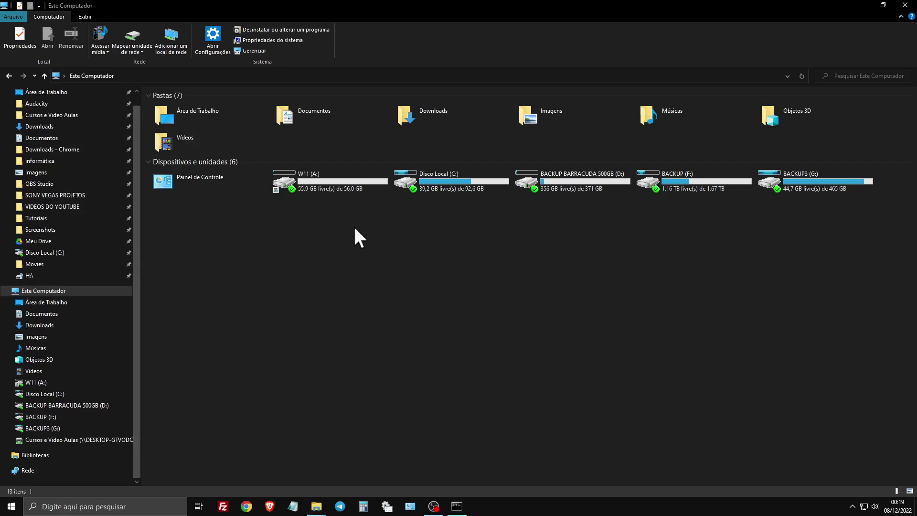
pyautogui.hotkey('alt', 'Tab')
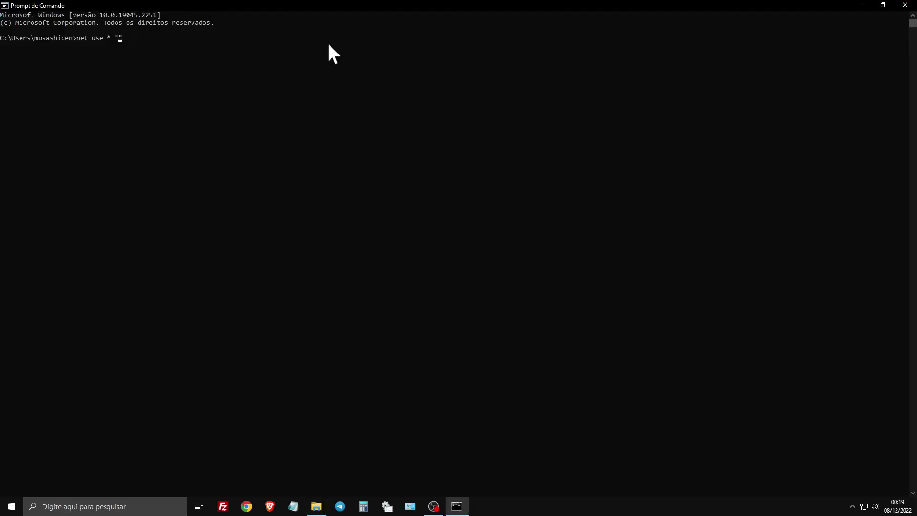
# Complete and run the command net use * "\\DESKTOP-GTVODCU\Cursos e Video Aulas" /persistent:yes.
pyautogui.hotkey('ctrl', 'v')
pyautogui.write('"')
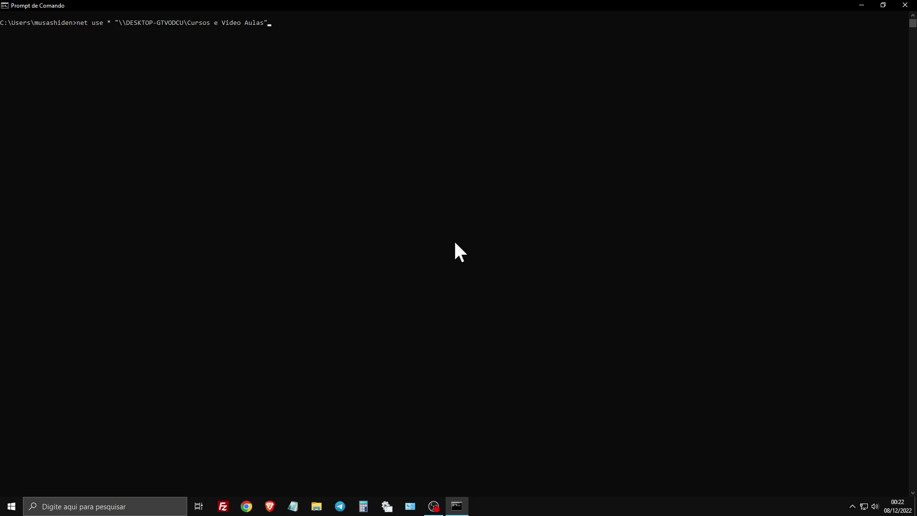
pyautogui.write('/persistent:yes')
pyautogui.press('Return')
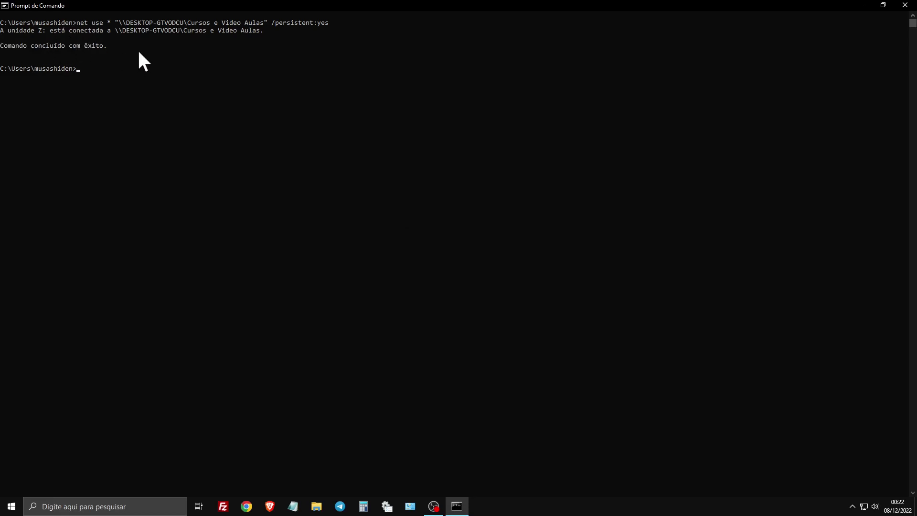
# Switch to File Explorer, locate the mapped network drive Cursos e Video Aulas (Z:) and disconnect it.
pyautogui.moveTo(118, 30); pyautogui.dragTo(248, 32)
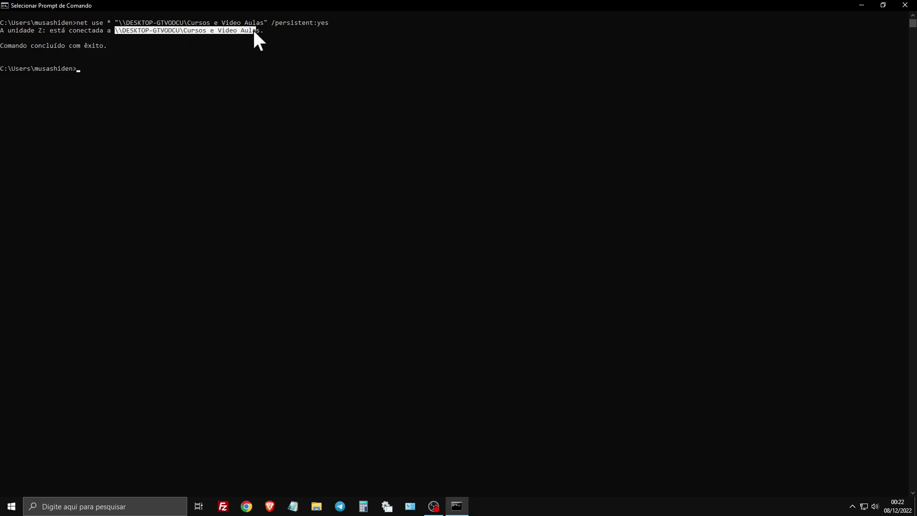
pyautogui.click(316, 506)
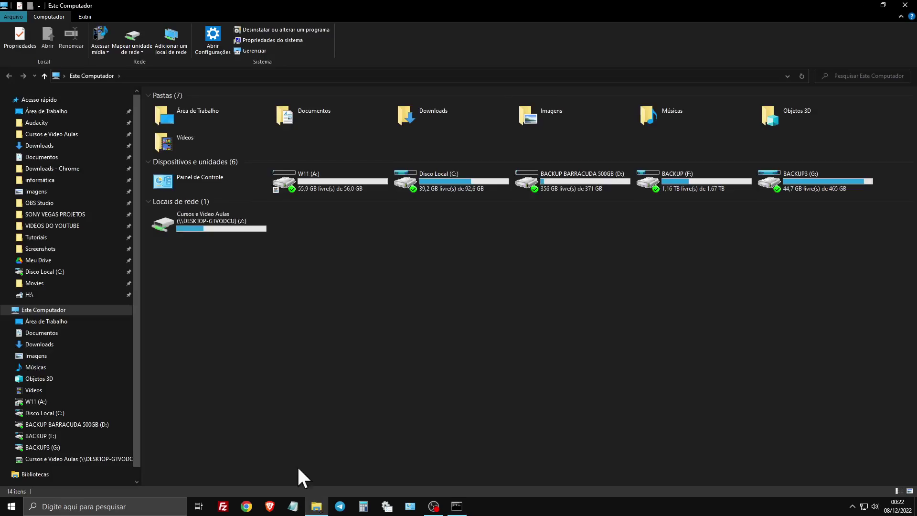
pyautogui.click(223, 213)
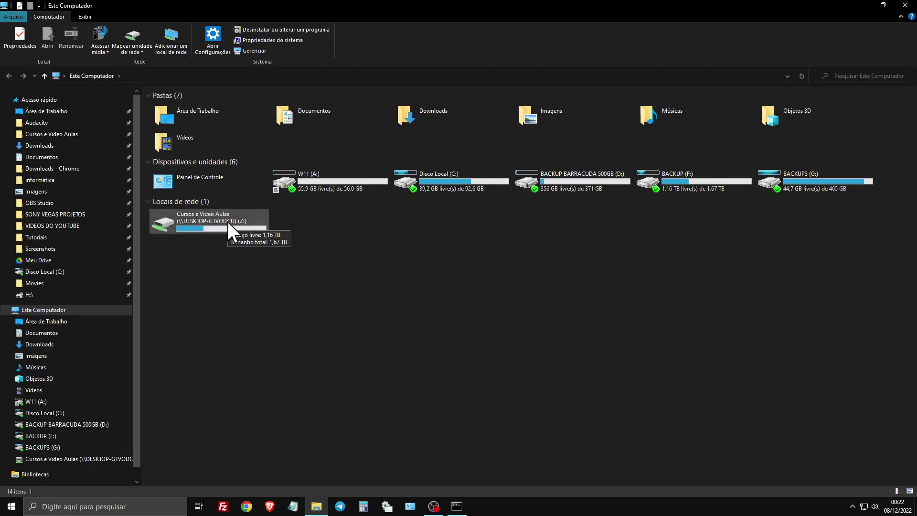
pyautogui.rightClick(214, 219)
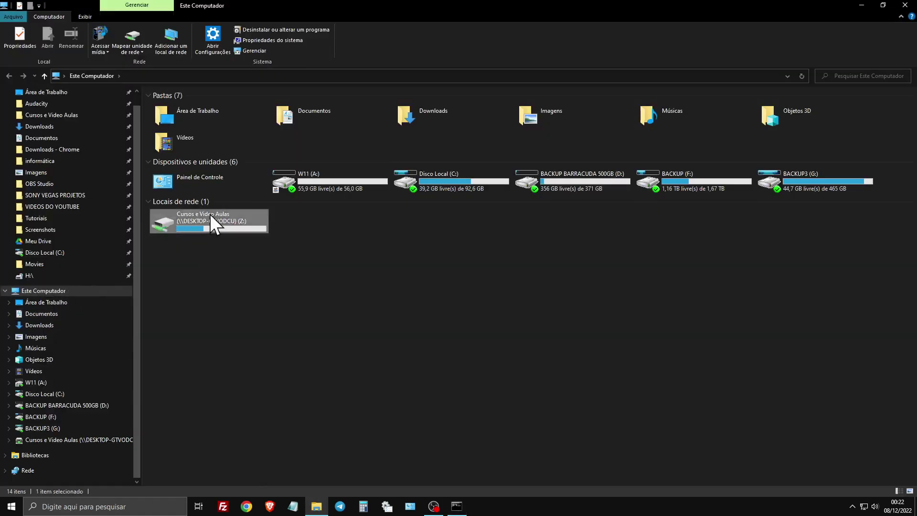
pyautogui.rightClick(210, 215)
pyautogui.click(270, 361)
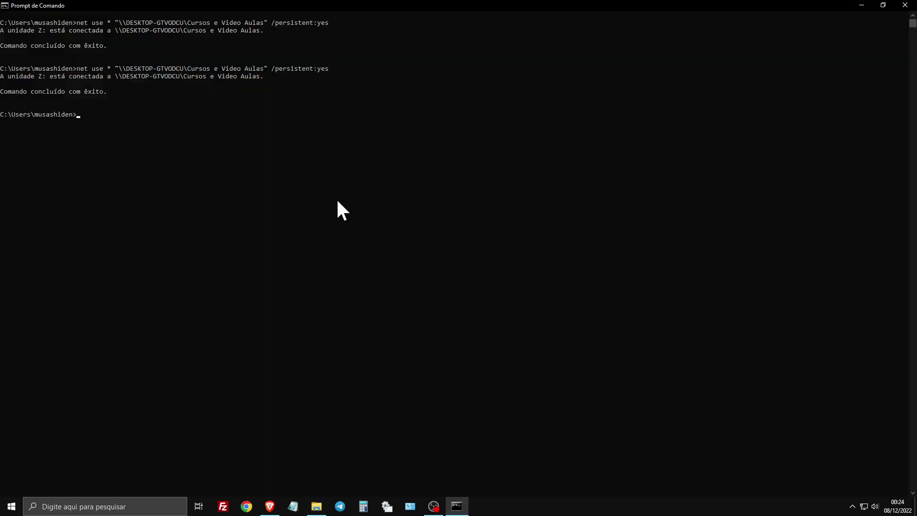
# Rerun the net use command for Cursos e Video Aulas with /persistent:no and check the mapped drives in File Explorer.
pyautogui.press('Up')
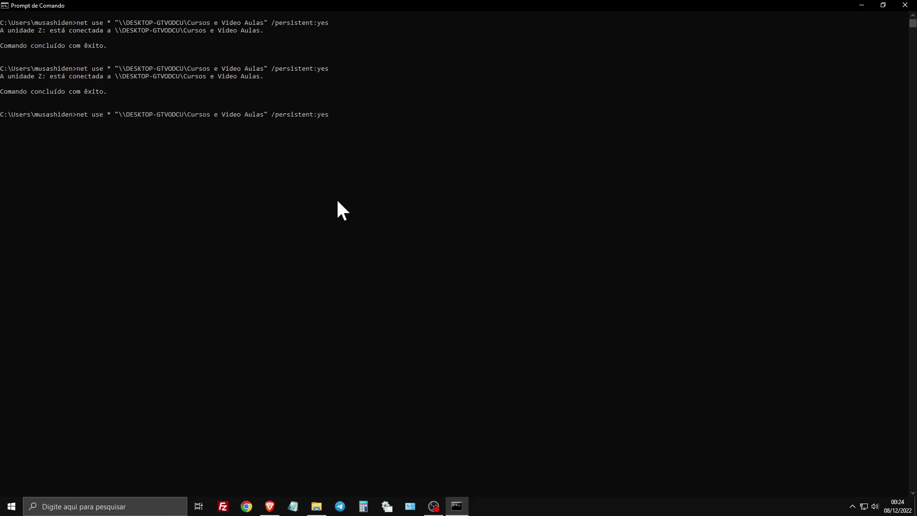
pyautogui.press('BackSpace')
pyautogui.press('BackSpace')
pyautogui.press('BackSpace')
pyautogui.write('no')
pyautogui.press('Return')
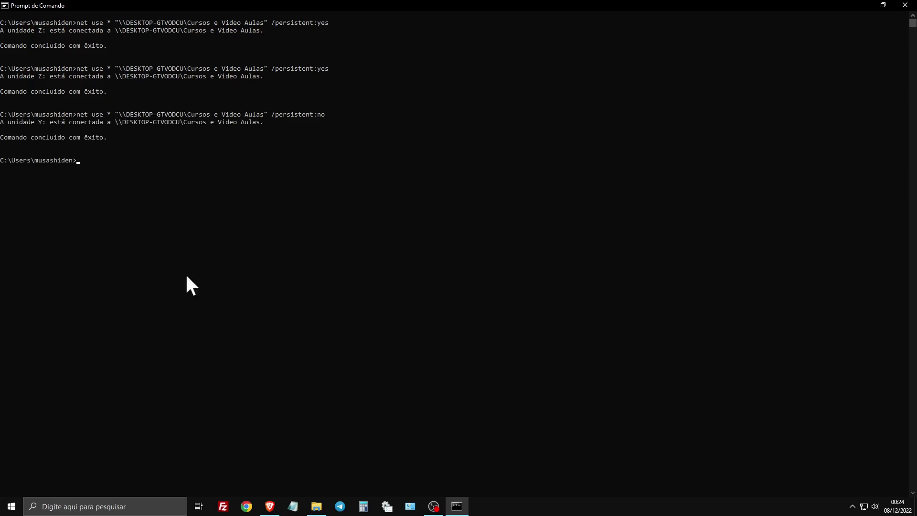
pyautogui.click(316, 507)
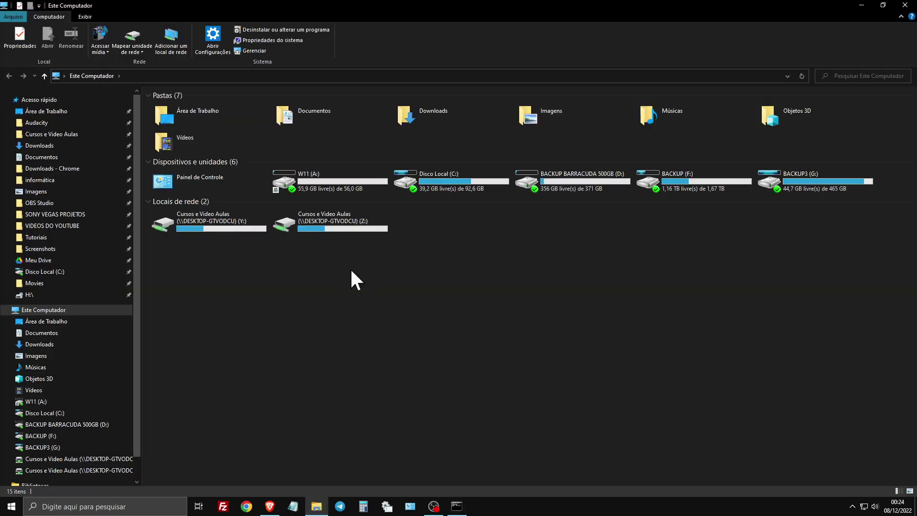
pyautogui.click(317, 223)
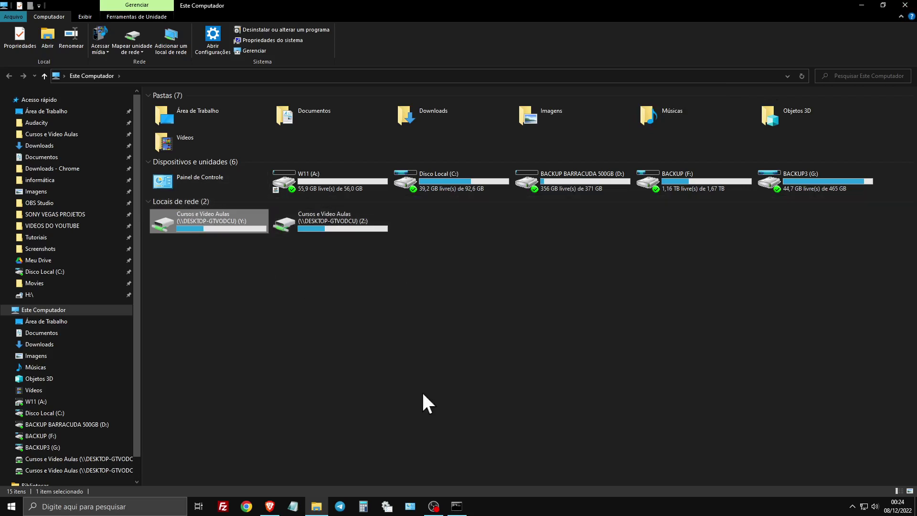
# Switch to Command Prompt, run net use z: /delete to remove the Z: mapping, and check the network locations in File Explorer.
pyautogui.moveTo(457, 506)
pyautogui.click(435, 467)
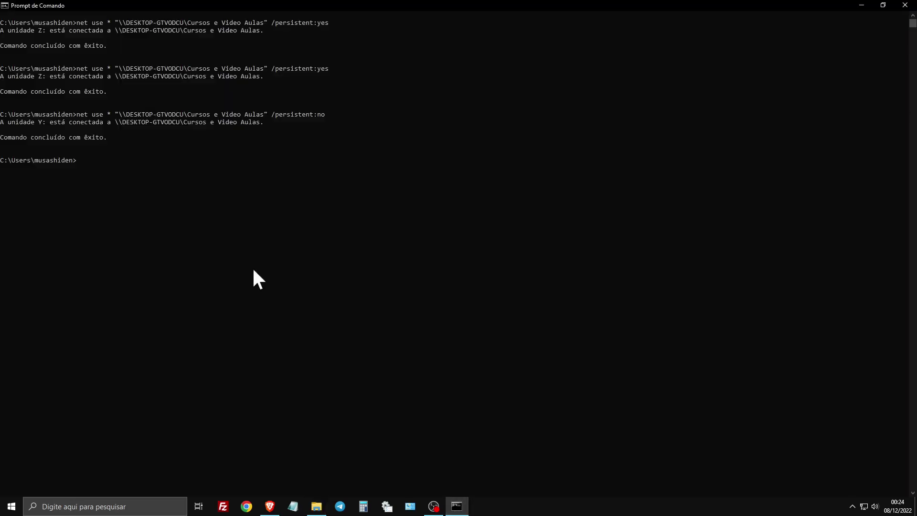
pyautogui.write('net use')
pyautogui.moveTo(317, 506)
pyautogui.click(317, 467)
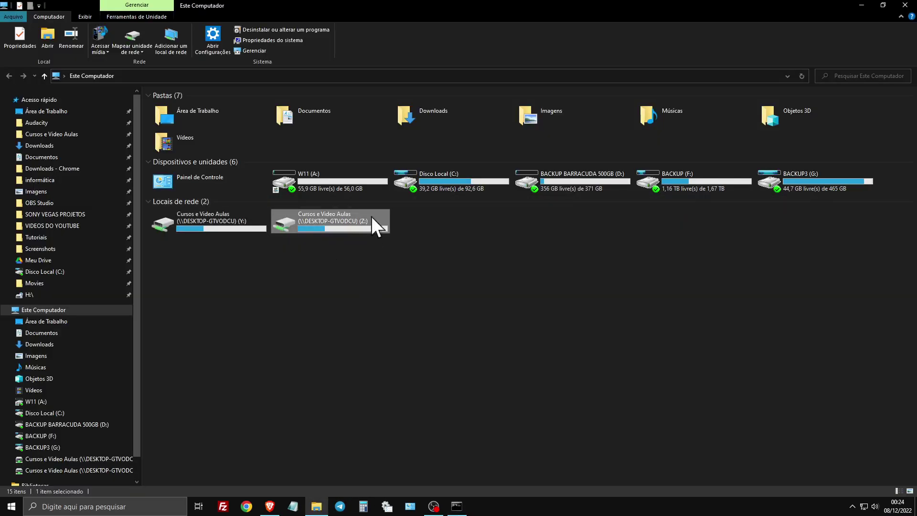
pyautogui.click(456, 465)
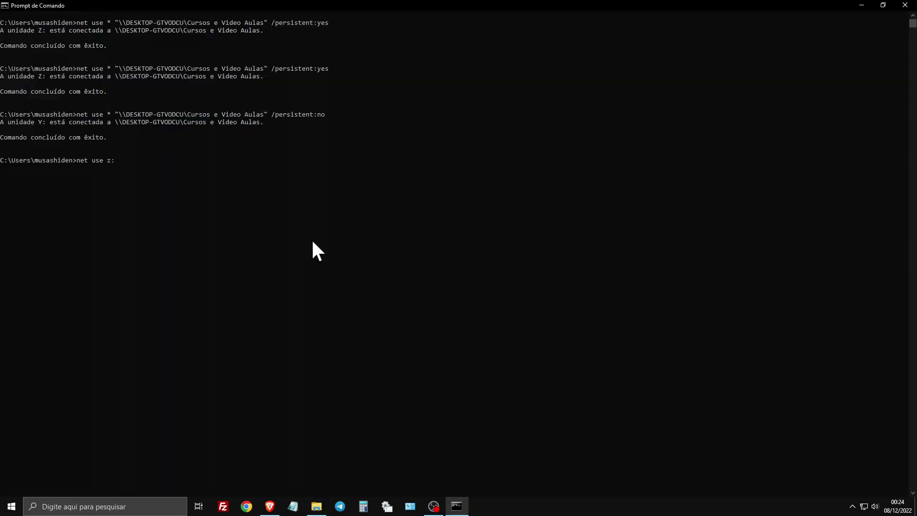
pyautogui.write('e z: /delete')
pyautogui.press('Return')
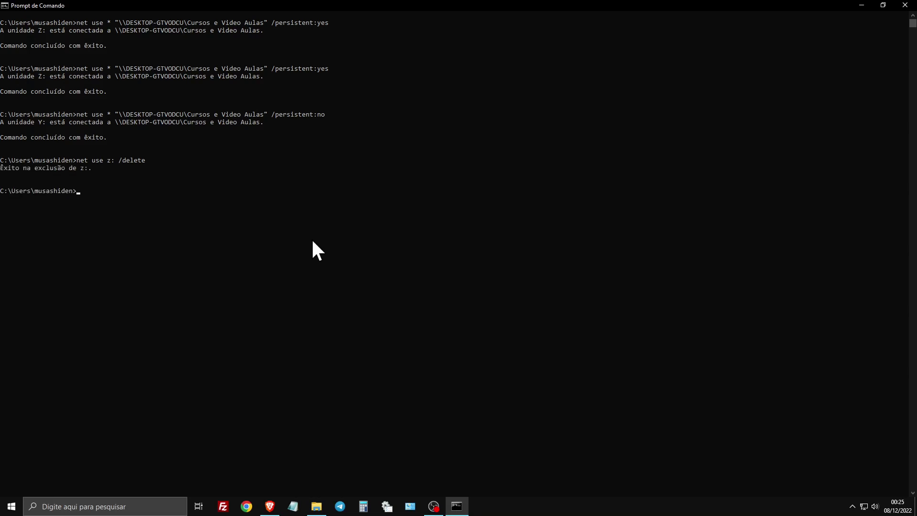
pyautogui.click(315, 505)
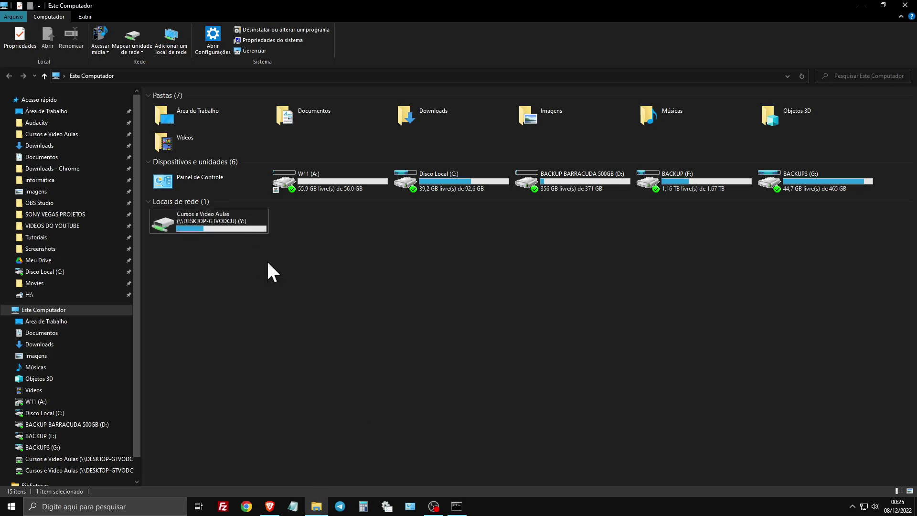
# Return to Command Prompt, run net use y: /delete to remove the Y: mapping, check File Explorer, and return to the prompt.
pyautogui.click(457, 505)
pyautogui.press('Up')
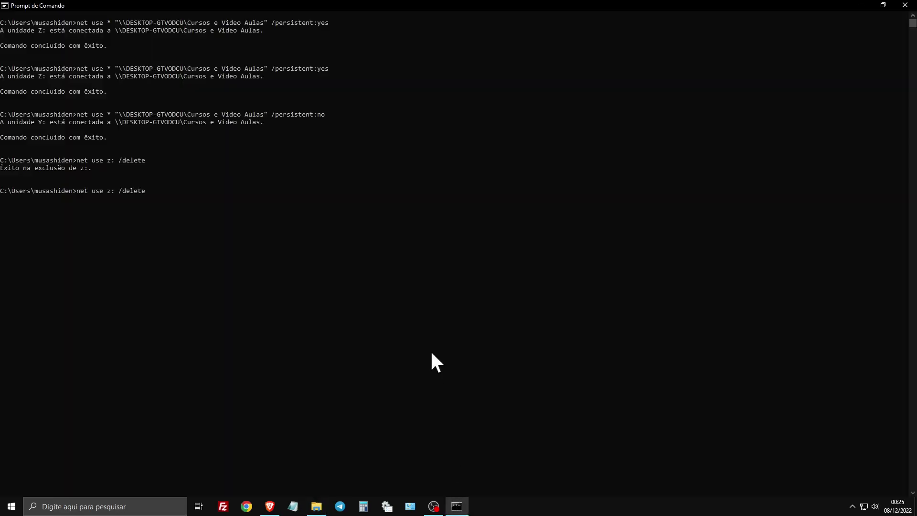
pyautogui.press('Left')
pyautogui.press('Left')
pyautogui.press('Left')
pyautogui.press('Left')
pyautogui.press('Left')
pyautogui.press('Left')
pyautogui.press('Left')
pyautogui.press('Left')
pyautogui.press('Left')
pyautogui.press('BackSpace')
pyautogui.write('y:')
pyautogui.press('Return')
pyautogui.click(317, 506)
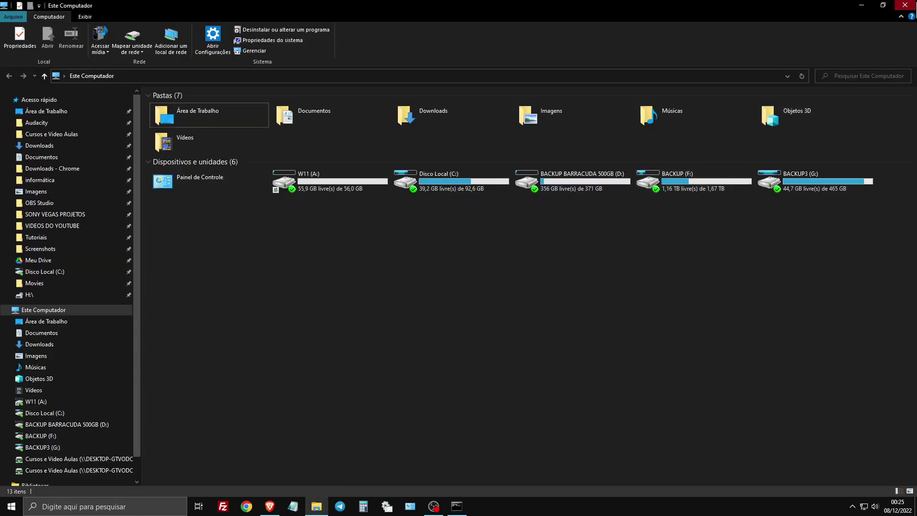
pyautogui.hotkey('alt', 'Tab')
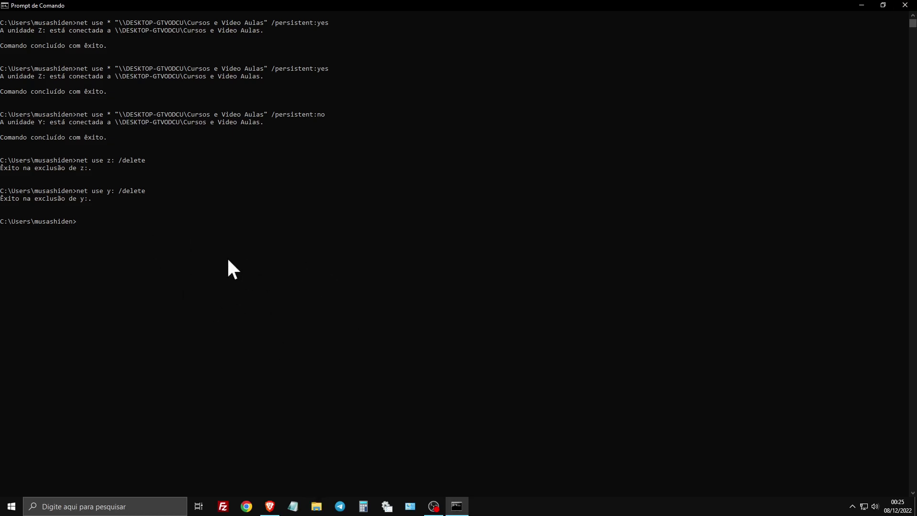
pyautogui.click(170, 229)
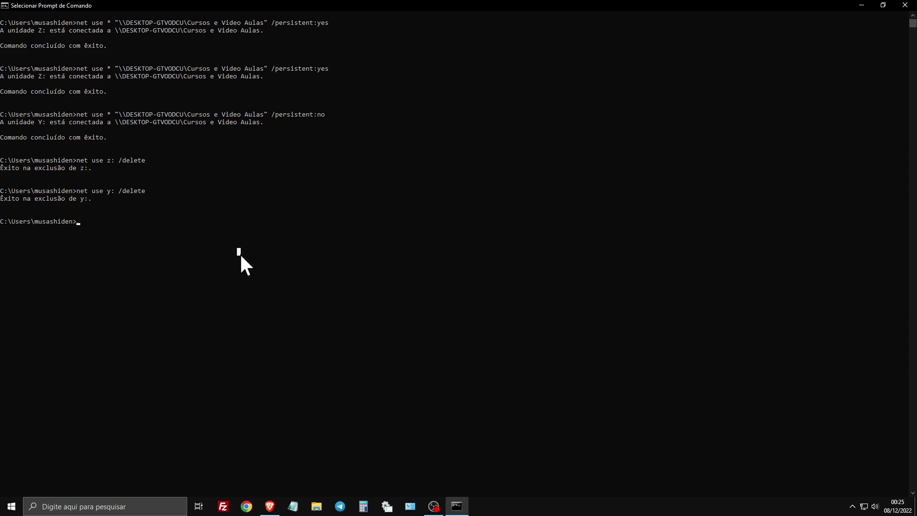